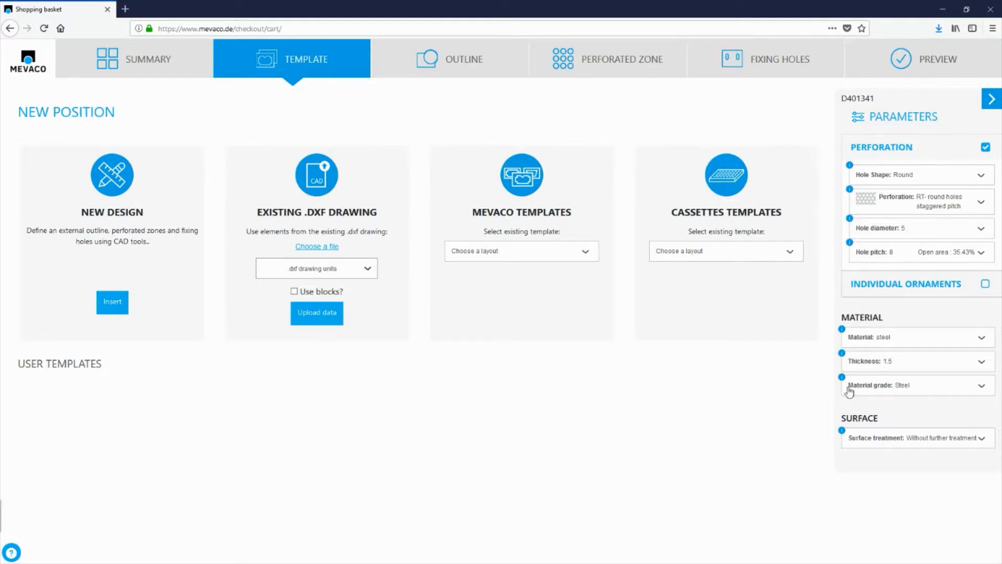
# Start a cassette from the Single bend template and set its flange height to 50 mm.
pyautogui.click(783, 251)
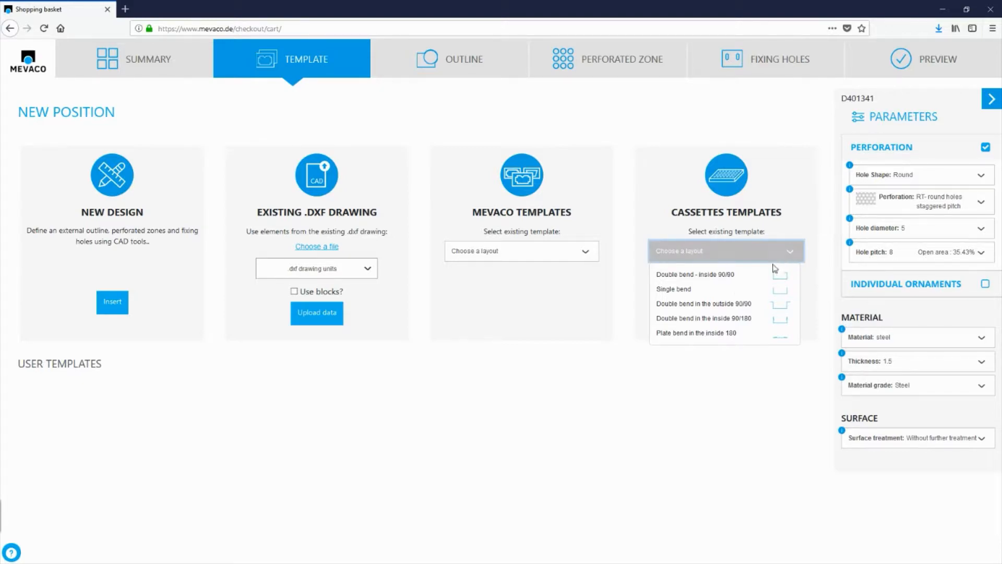
pyautogui.click(687, 291)
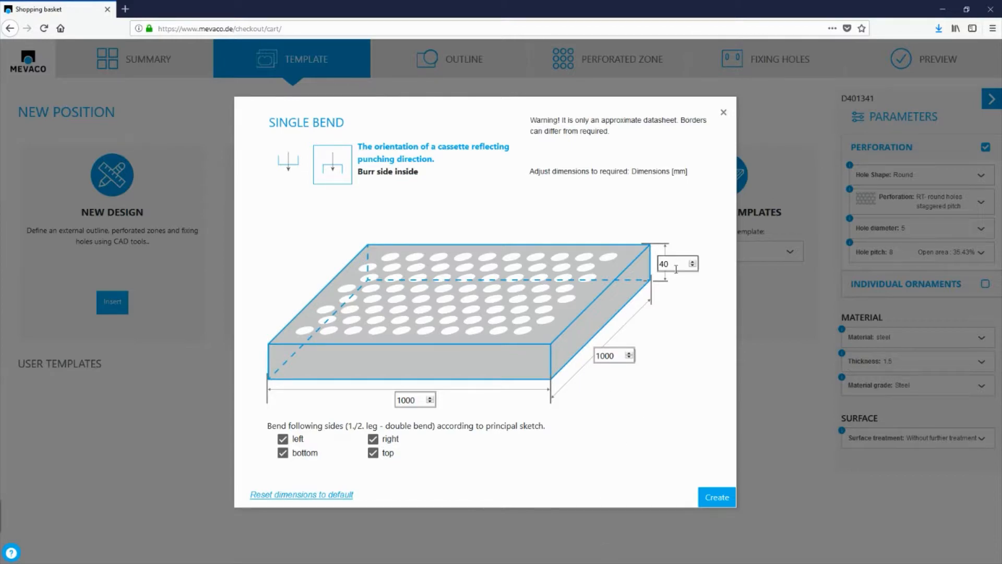
pyautogui.moveTo(675, 267); pyautogui.dragTo(656, 265)
pyautogui.write('50')
pyautogui.press('Tab')
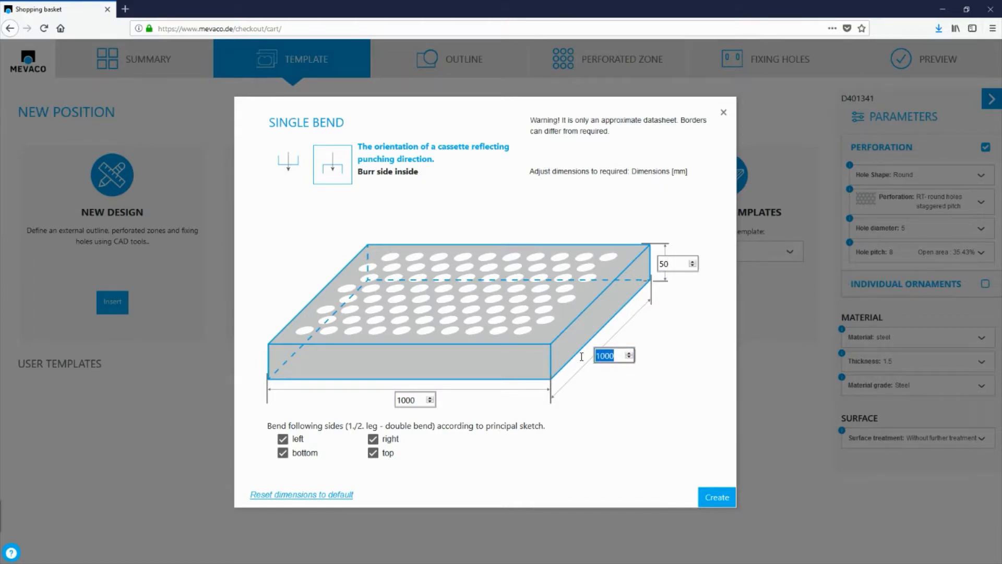
# Set the cassette's depth to 1305 mm and its width to 2980 mm.
pyautogui.write('1305')
pyautogui.press('Tab')
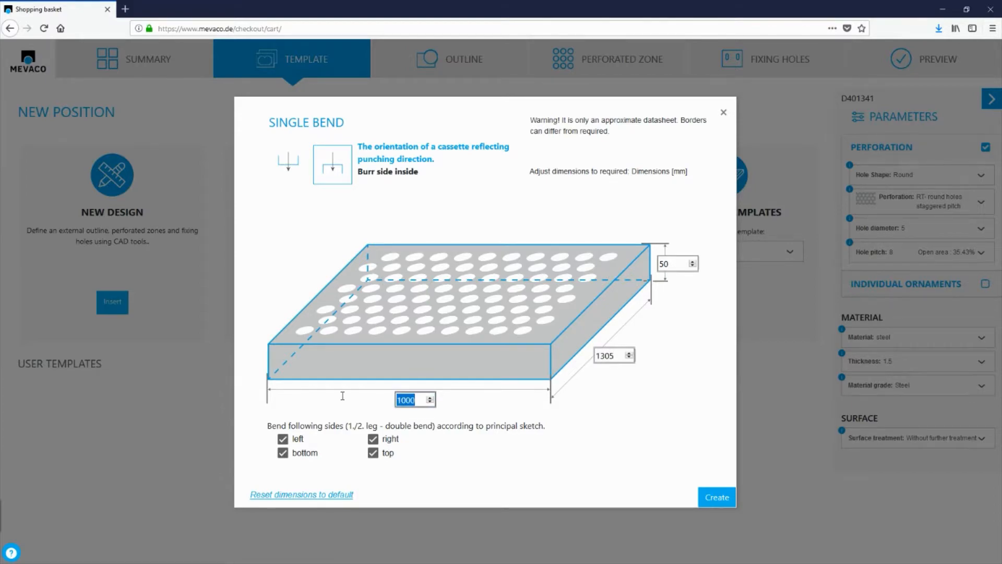
pyautogui.write('2980')
# Set both the depth and the width to 1000 mm and create the single-bend cassette.
pyautogui.moveTo(616, 356); pyautogui.dragTo(588, 356)
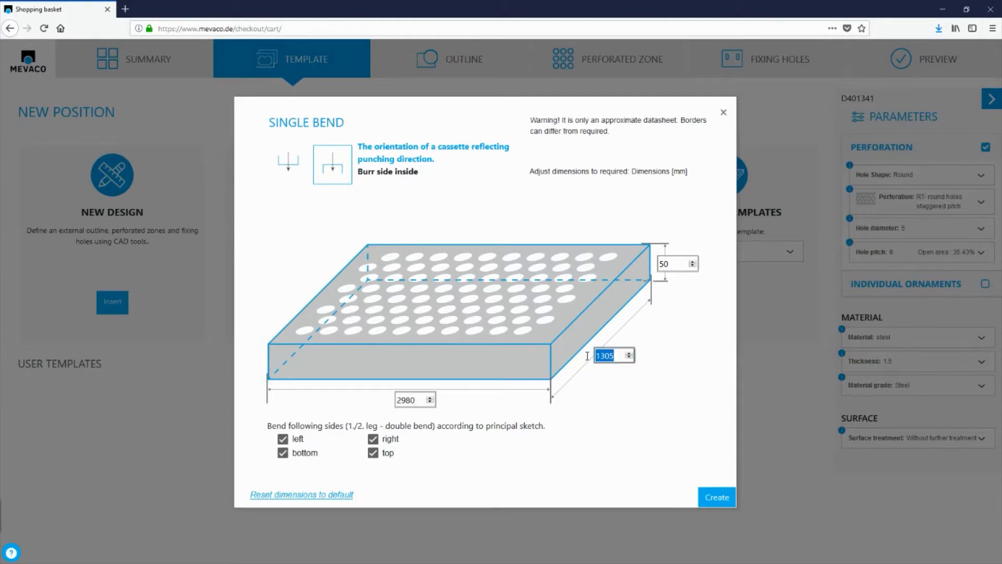
pyautogui.write('1')
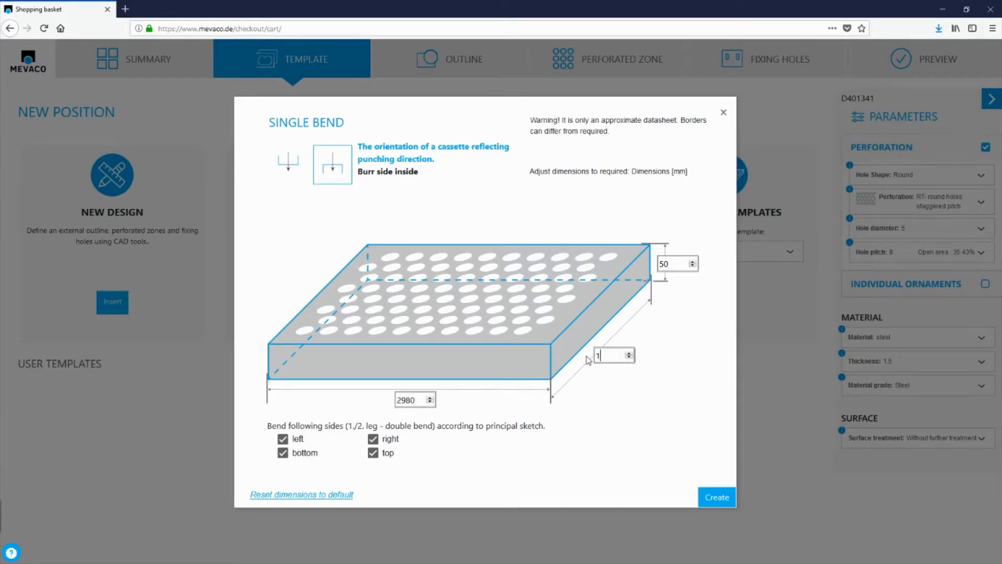
pyautogui.write('2500')
pyautogui.press('BackSpace')
pyautogui.press('BackSpace')
pyautogui.write('12')
pyautogui.press('Delete')
pyautogui.write('000')
pyautogui.moveTo(423, 398); pyautogui.dragTo(382, 401)
pyautogui.write('1000')
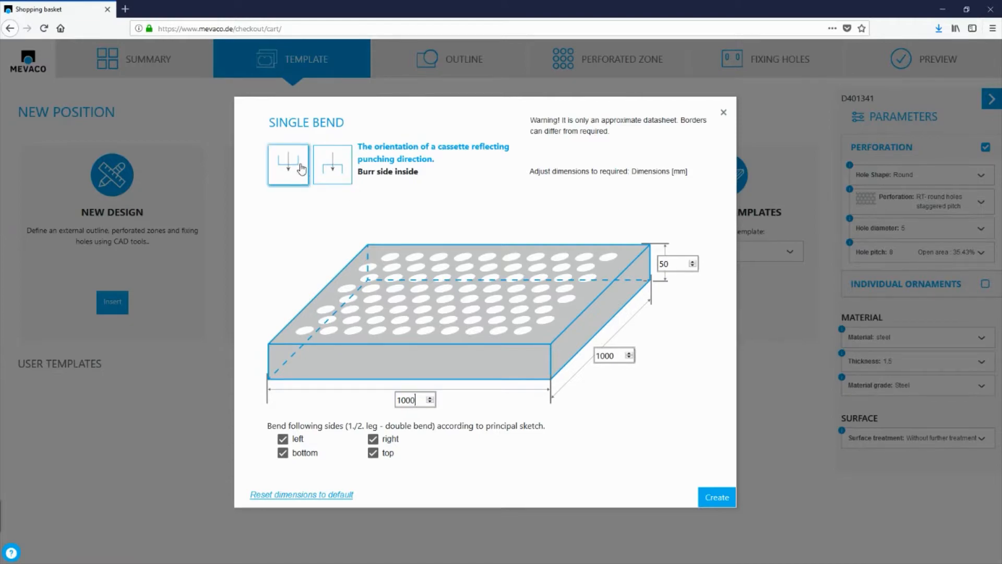
pyautogui.click(718, 497)
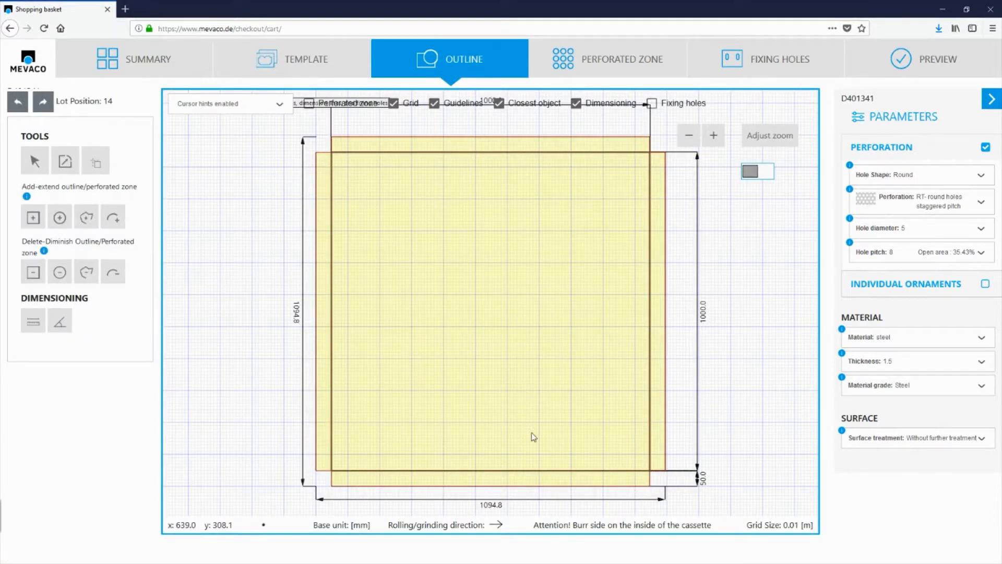
# Hide the grid and cut a rectangular notch about 126 mm wide and 308 mm long from above the cassette's upper edge.
pyautogui.click(394, 103)
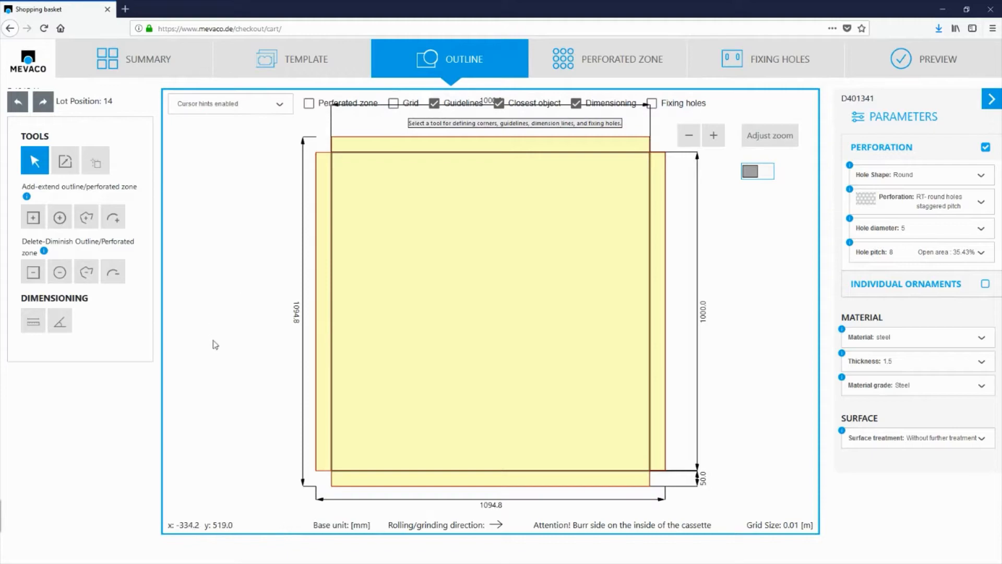
pyautogui.click(31, 273)
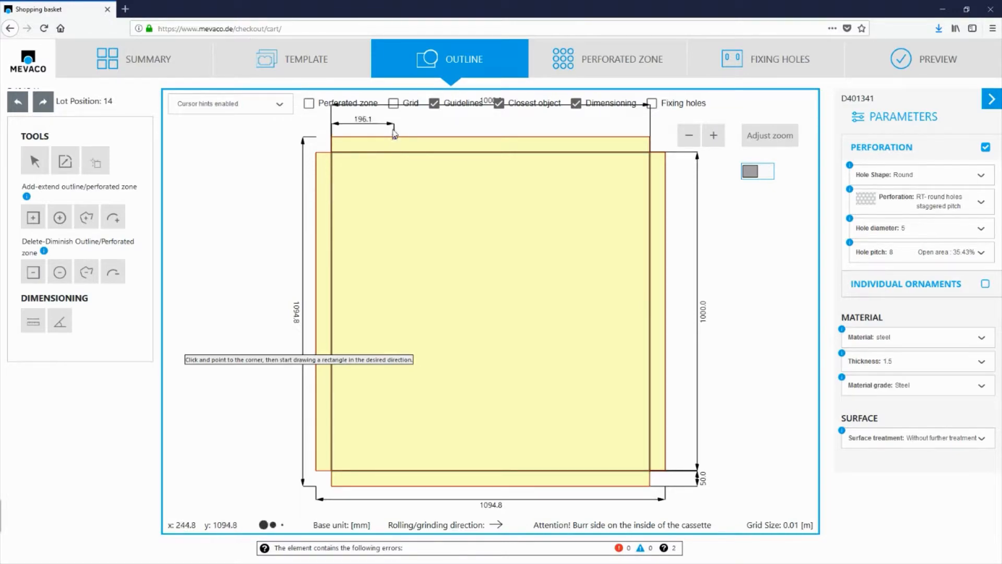
pyautogui.click(392, 128)
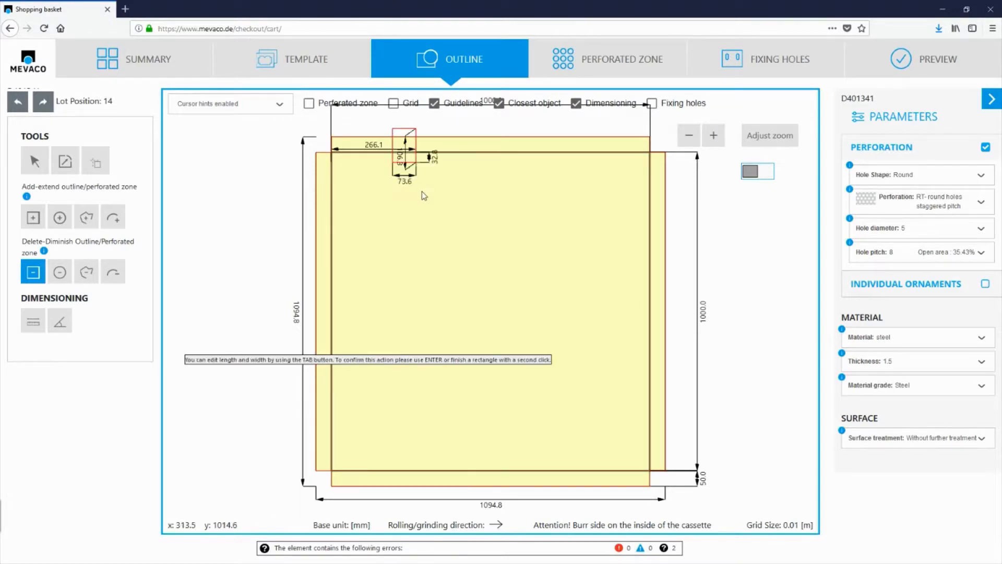
pyautogui.click(434, 228)
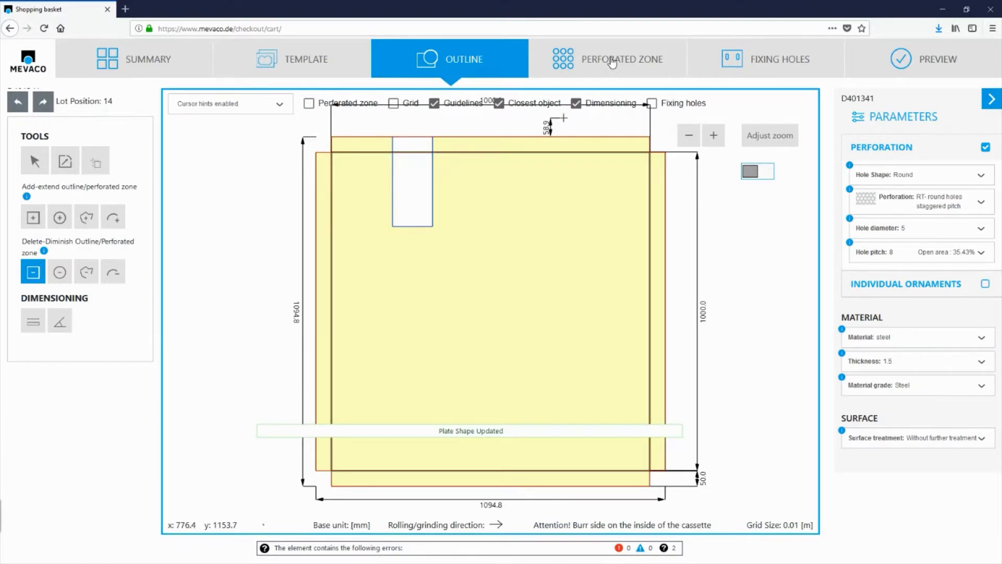
# Perforate the cassette's main face with the cassette perforation tool, using automatic alignment and a margin of 10.
pyautogui.click(613, 63)
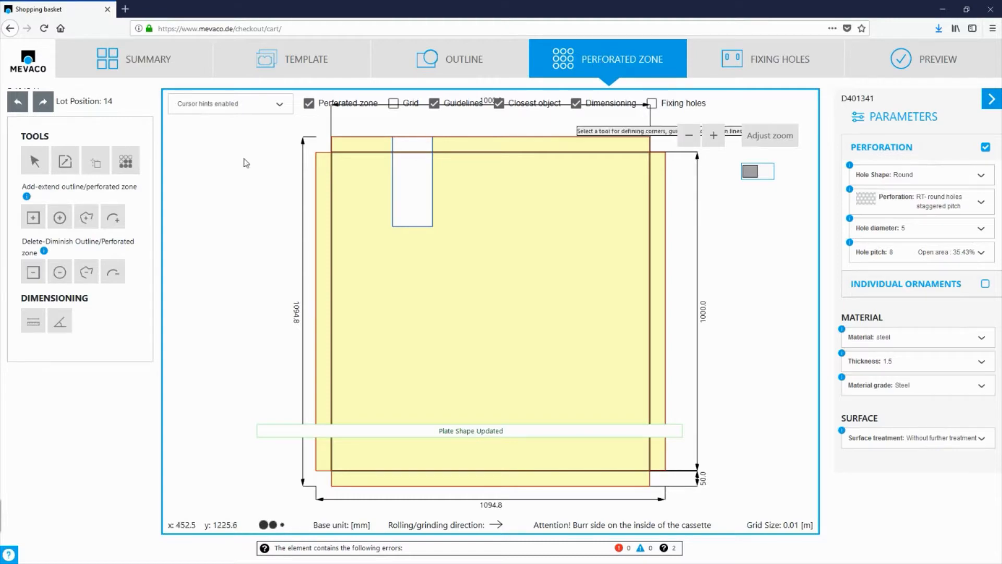
pyautogui.click(125, 168)
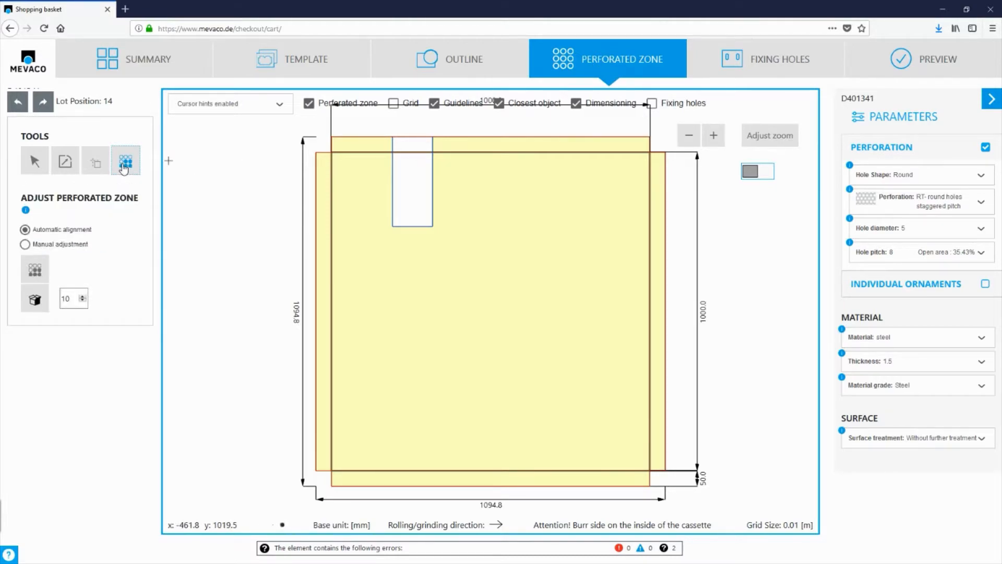
pyautogui.doubleClick(66, 299)
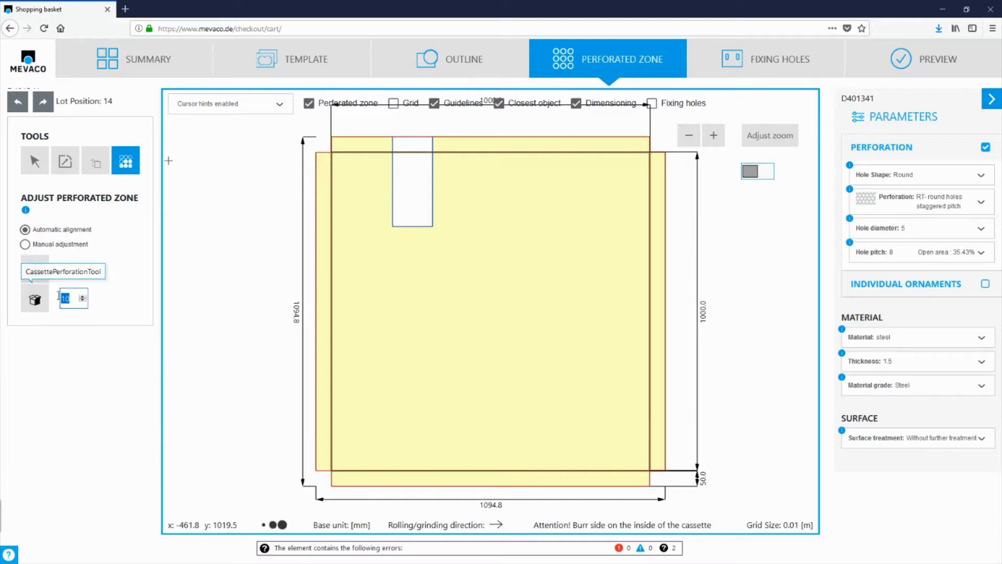
pyautogui.click(35, 301)
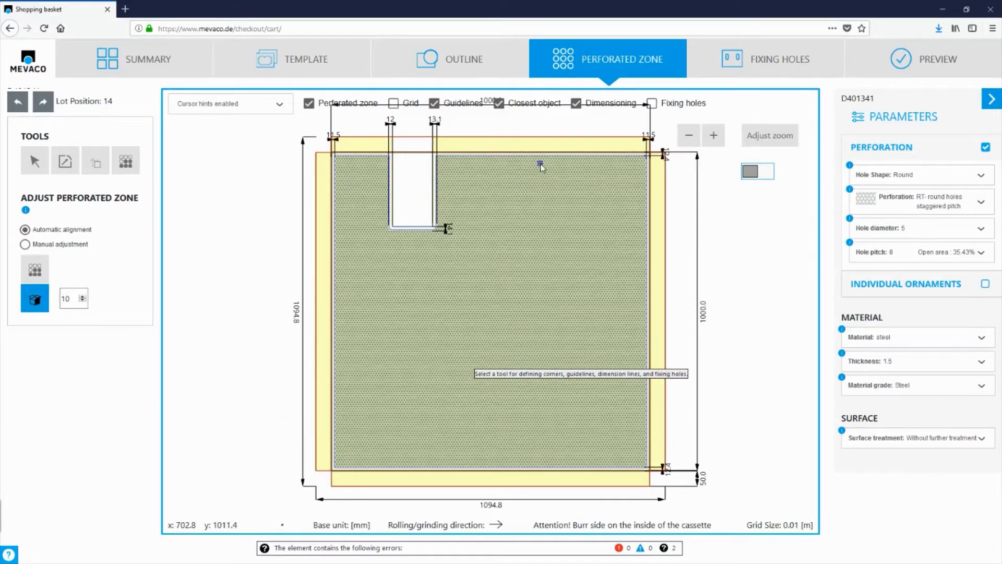
# Add perforation to the upper flange section right of the notch and to the left flange.
pyautogui.scroll(4, 535, 135)
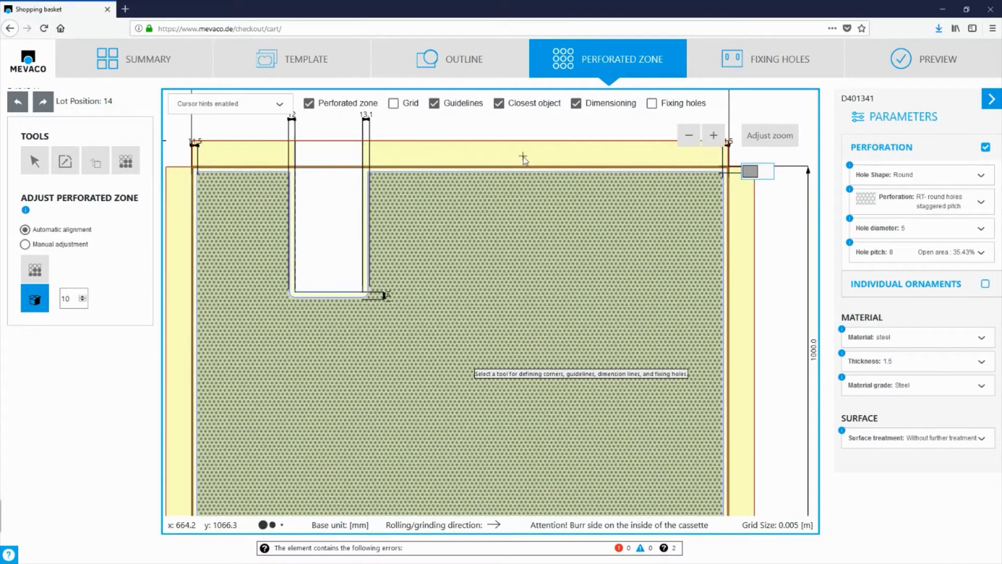
pyautogui.click(524, 158)
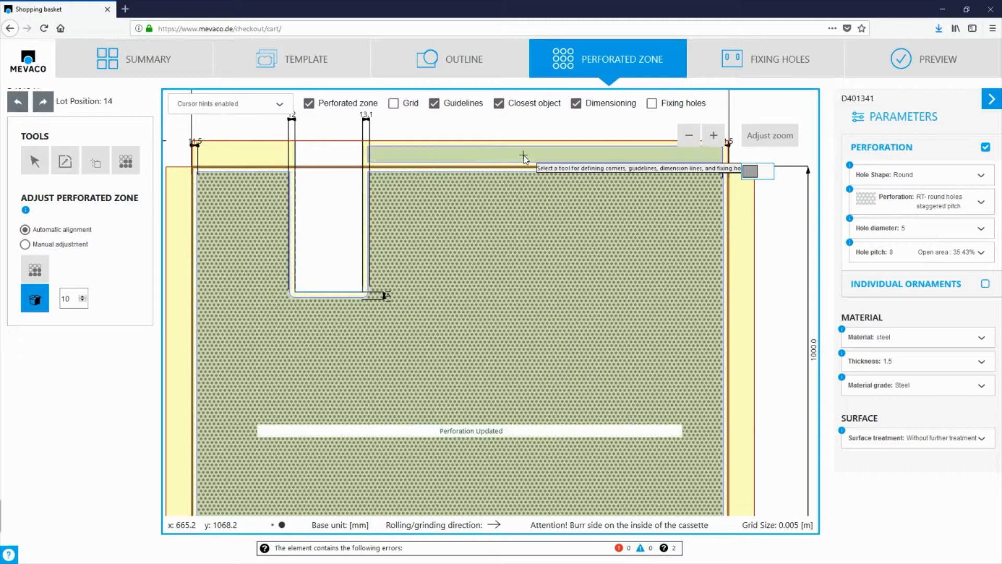
pyautogui.click(178, 299)
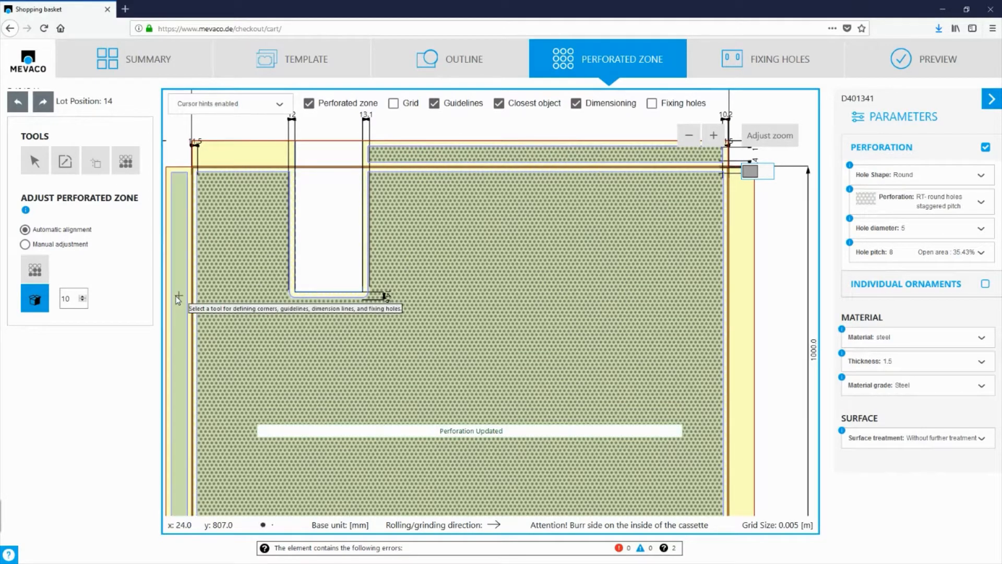
pyautogui.scroll(-3, 453, 261)
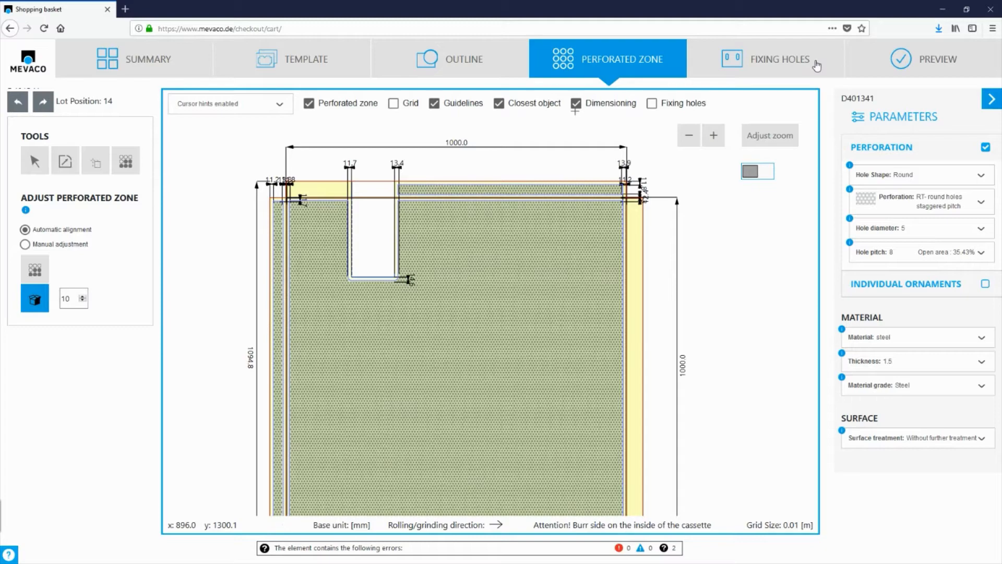
# Preview the folded cassette in 3D and examine the notch and perforated flanges from the front and back.
pyautogui.click(938, 65)
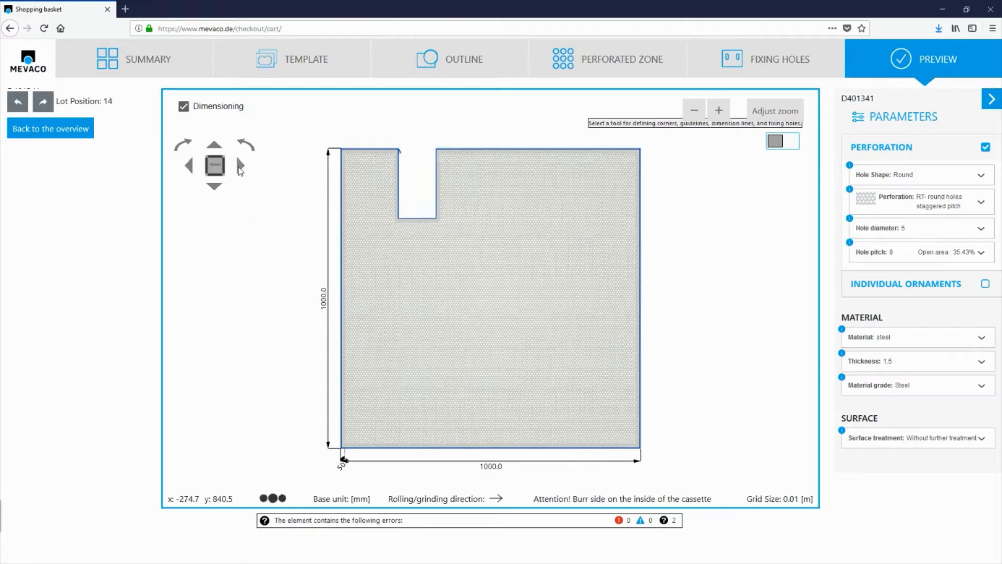
pyautogui.click(239, 167)
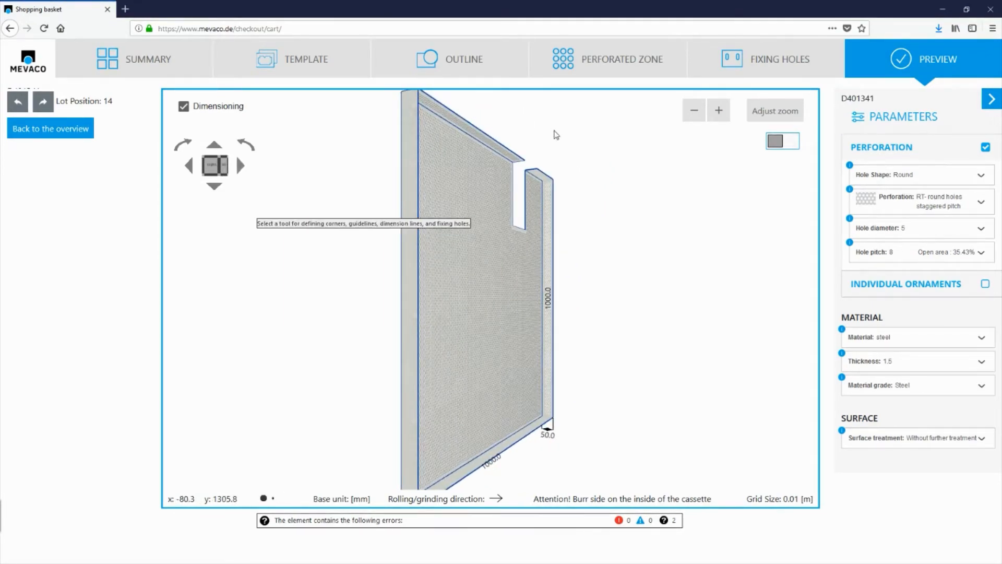
pyautogui.scroll(3, 557, 135)
pyautogui.click(239, 167)
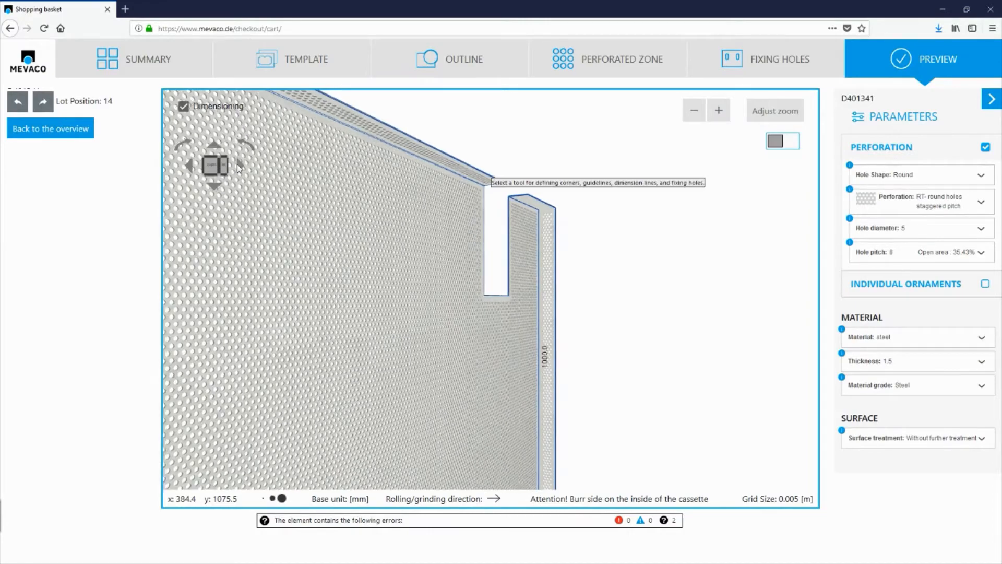
pyautogui.scroll(3, 565, 198)
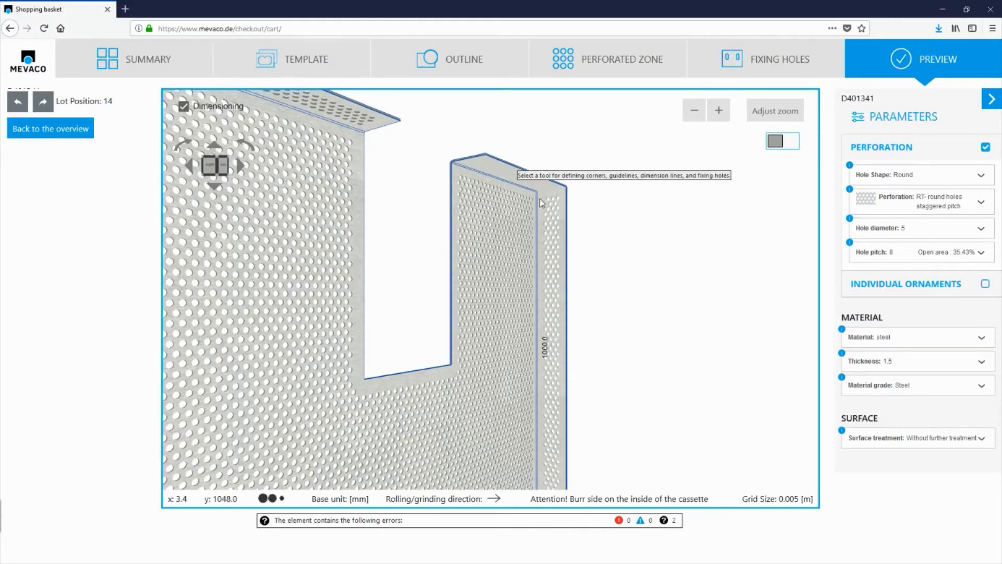
pyautogui.scroll(-3, 607, 284)
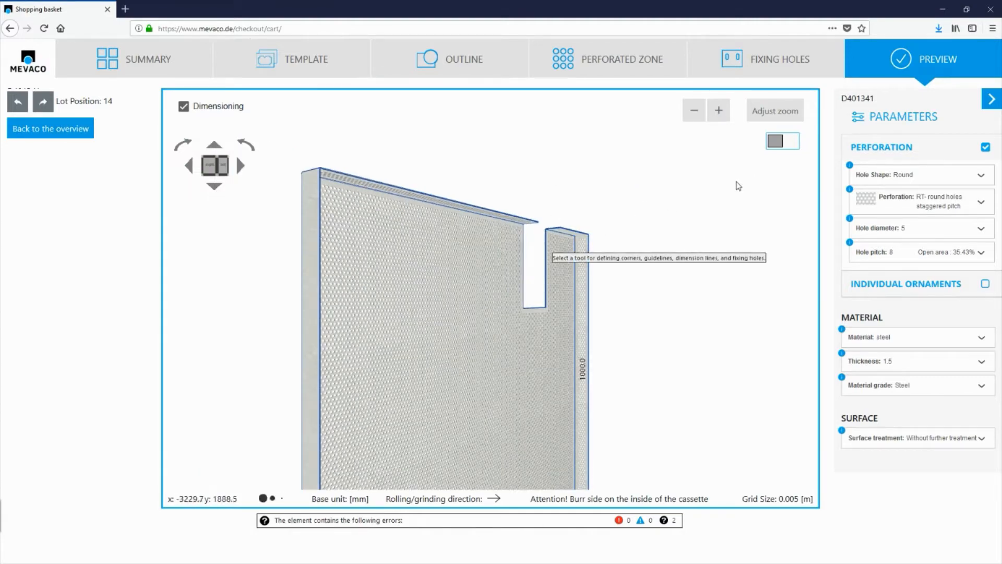
pyautogui.click(768, 116)
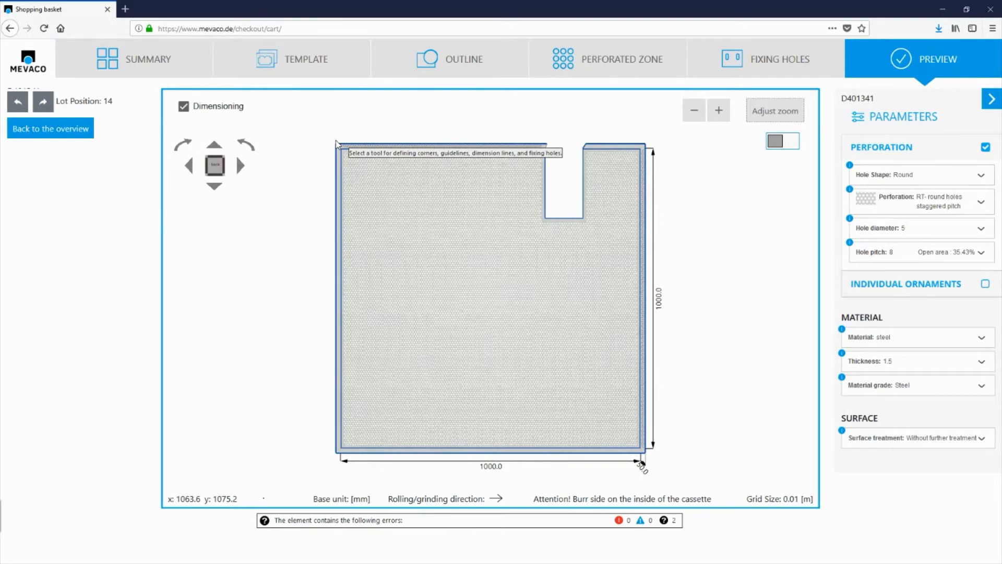
# Start another cassette from the Double bend - inside 90/90 template.
pyautogui.click(294, 67)
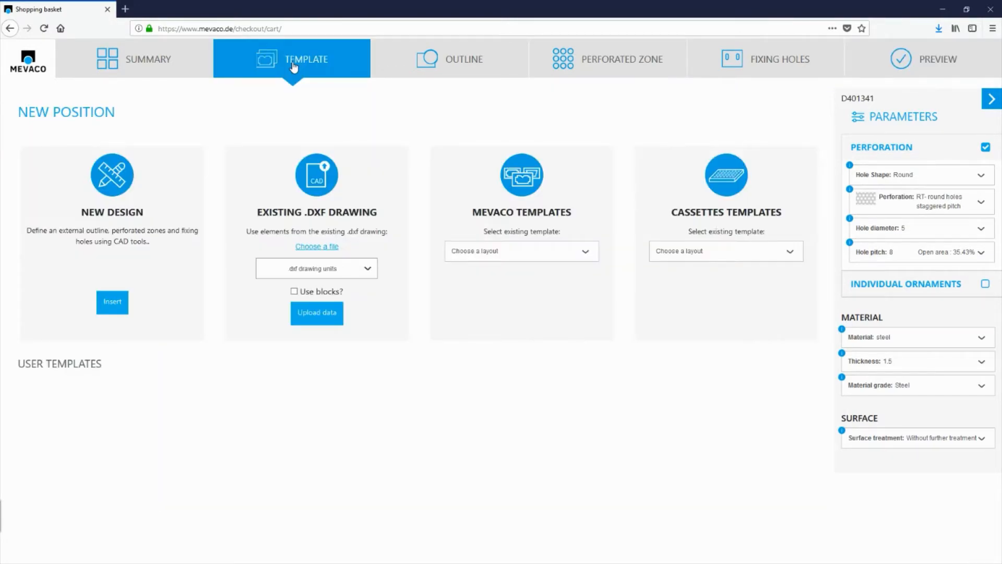
pyautogui.click(749, 256)
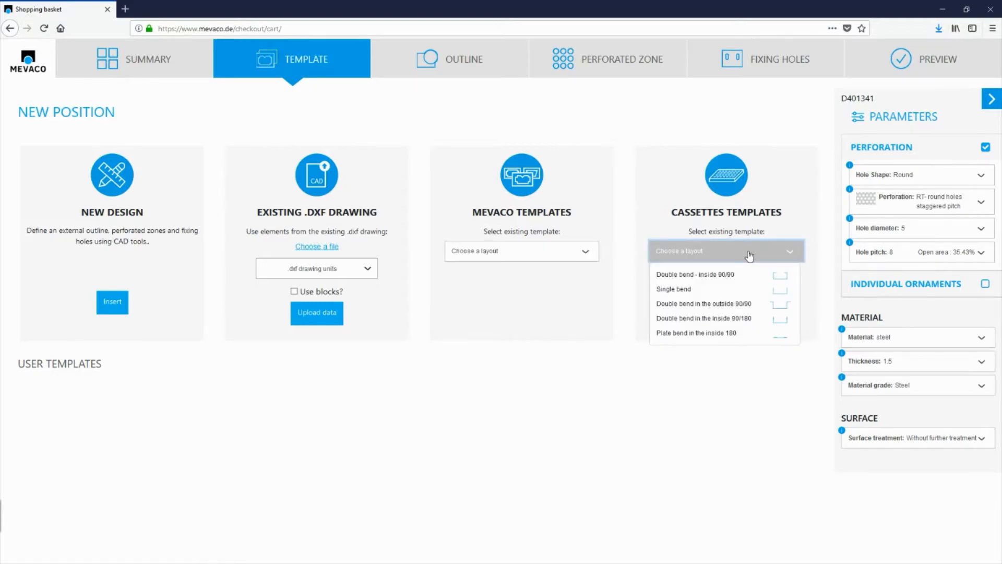
pyautogui.click(714, 275)
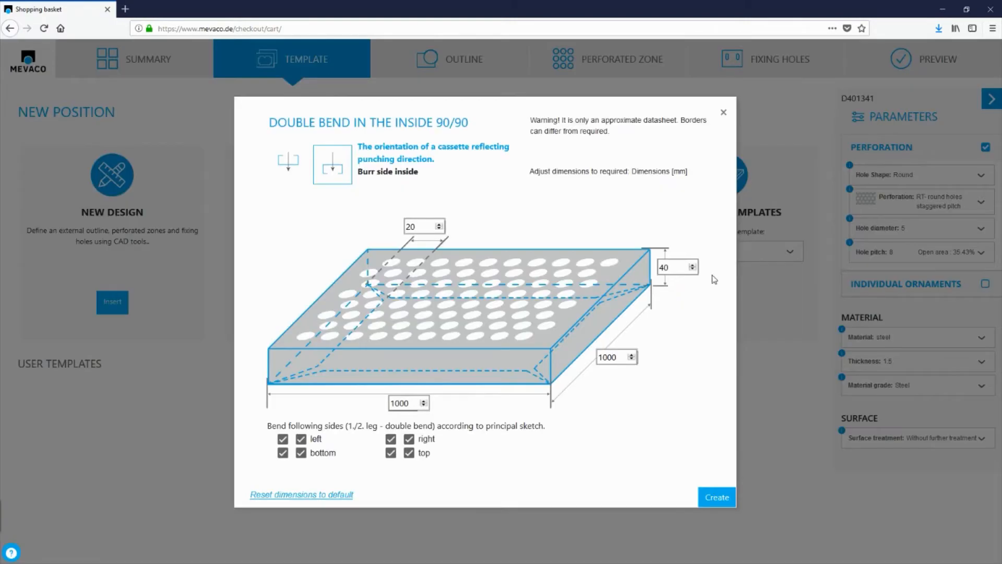
# Set the double-bend cassette's flange height to 50 mm and its orientation to burr side outside.
pyautogui.click(672, 271)
pyautogui.write('50')
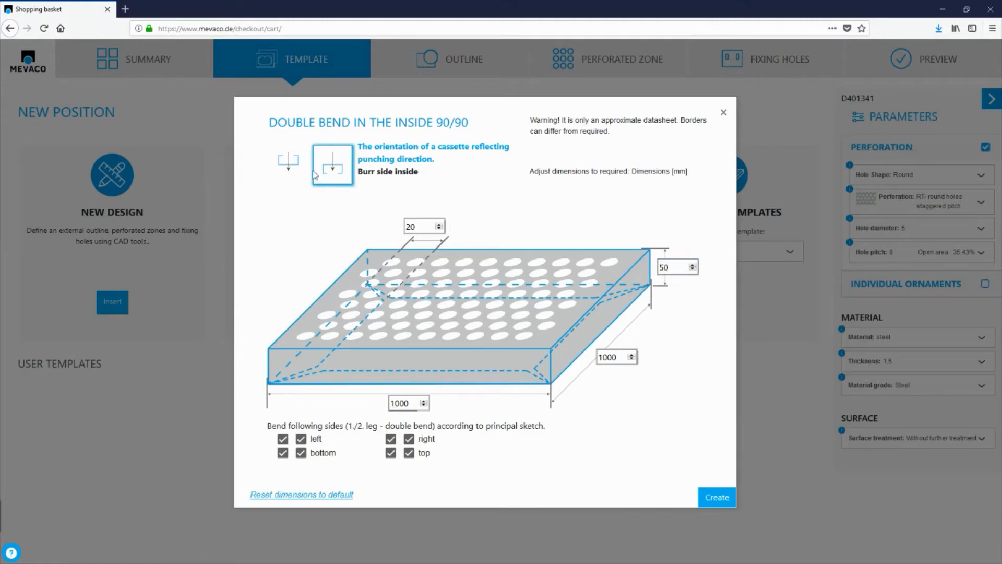
pyautogui.click(293, 166)
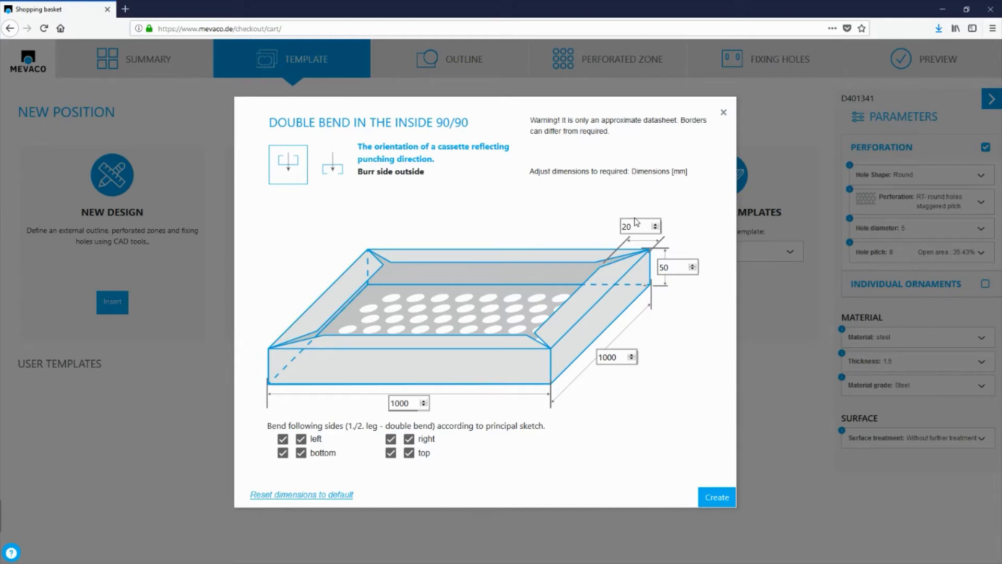
# Set the flange height to 40 mm and create the double-bend cassette.
pyautogui.moveTo(675, 266); pyautogui.dragTo(652, 271)
pyautogui.moveTo(641, 227); pyautogui.dragTo(597, 223)
pyautogui.click(684, 355)
pyautogui.doubleClick(665, 272)
pyautogui.write('4')
pyautogui.click(638, 226)
pyautogui.click(717, 499)
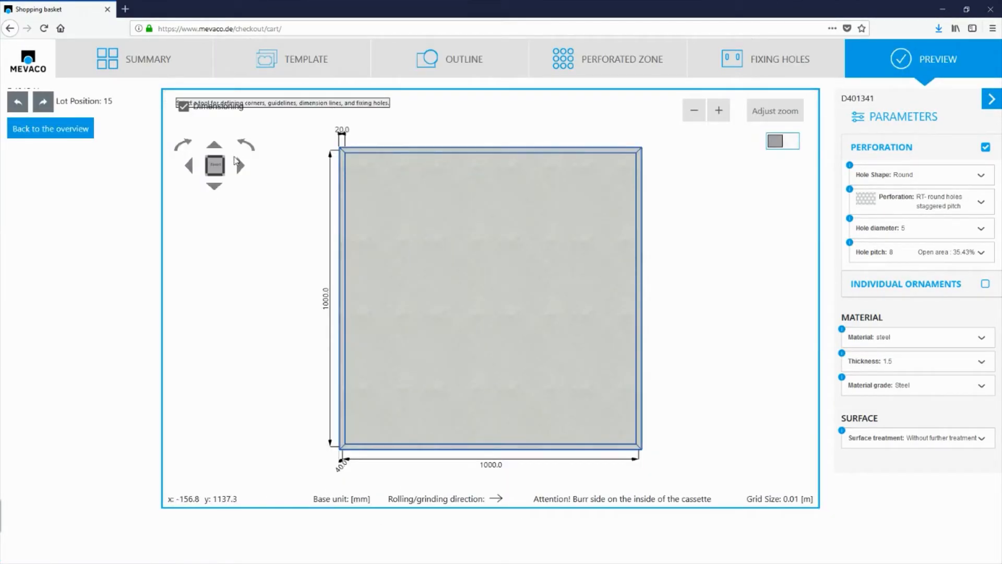
# Rotate the 3D preview of the double-bend cassette and inspect its mitred corner up close.
pyautogui.click(240, 166)
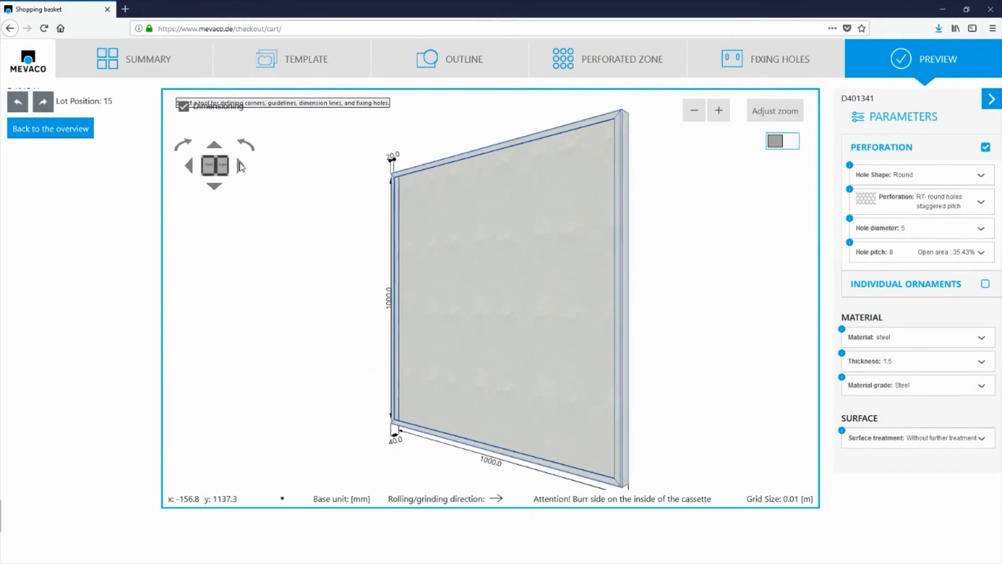
pyautogui.scroll(3, 396, 169)
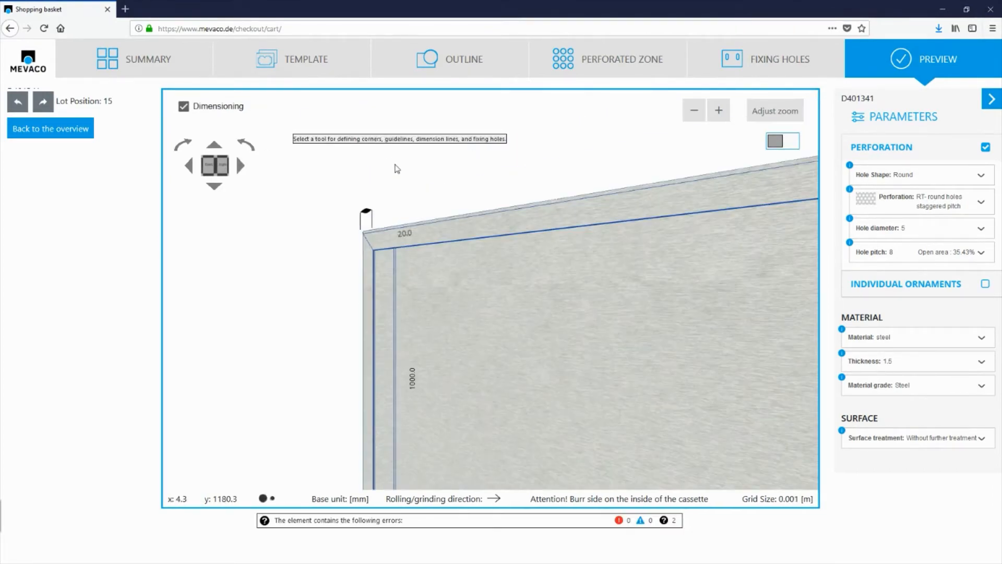
pyautogui.scroll(1, 375, 277)
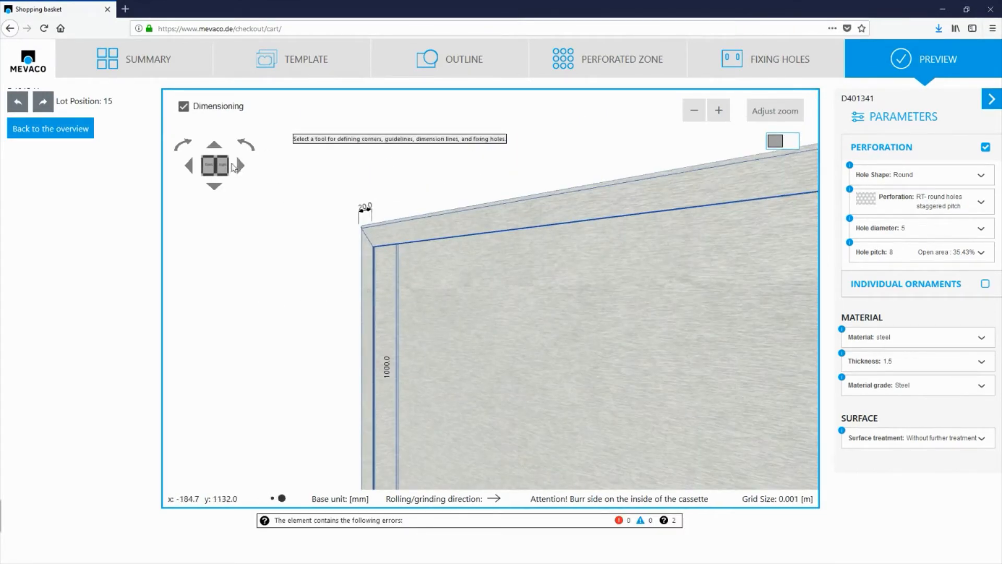
# Rotate the 3D preview of the double-bend cassette to examine its mitred corner, flanges and both faces from several sides.
pyautogui.click(214, 186)
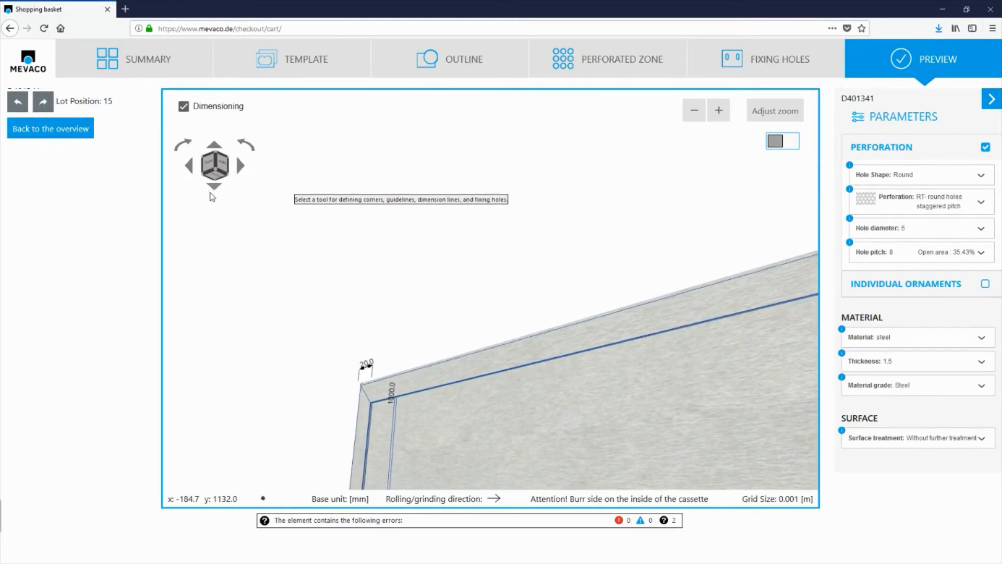
pyautogui.click(215, 145)
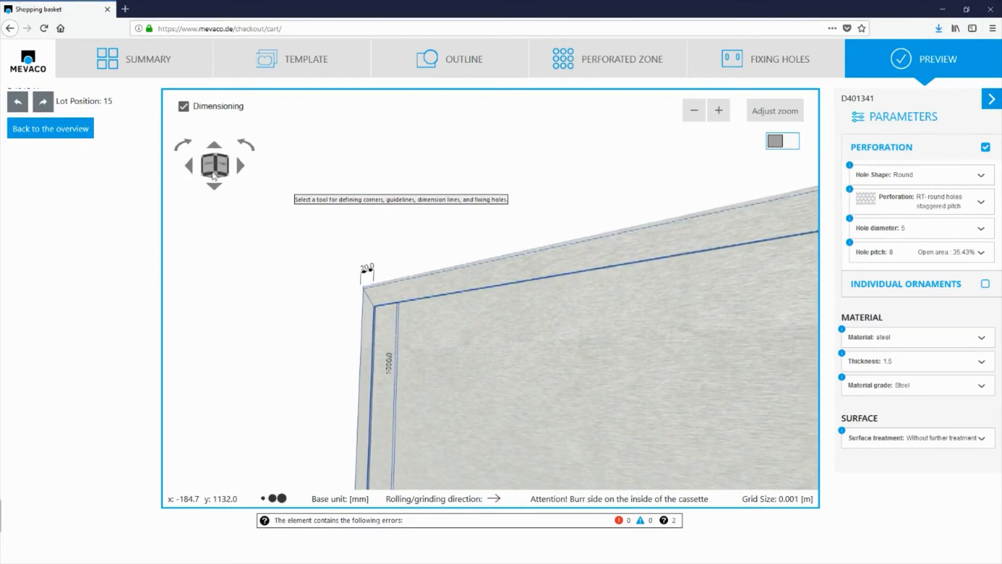
pyautogui.click(240, 165)
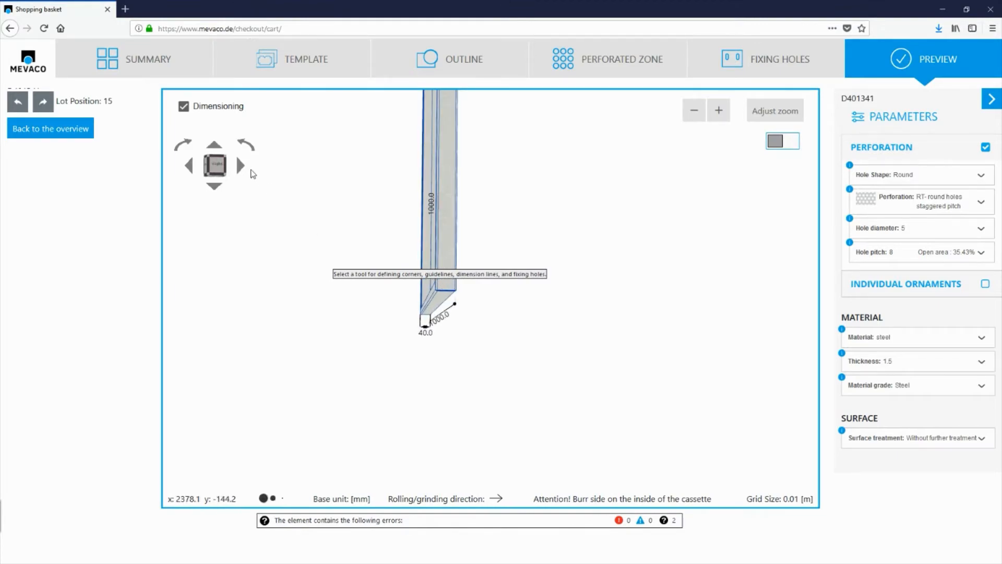
pyautogui.click(241, 167)
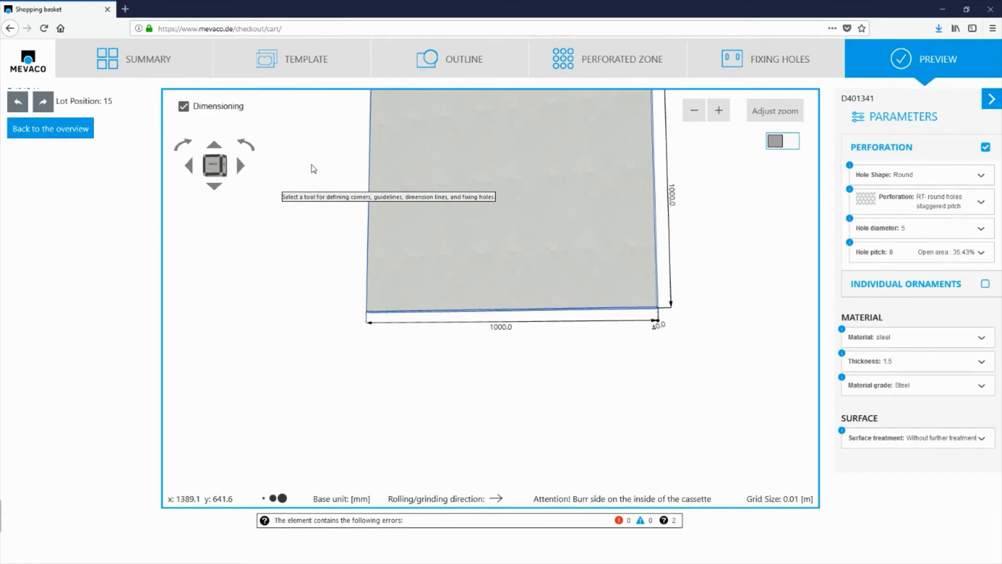
pyautogui.click(221, 167)
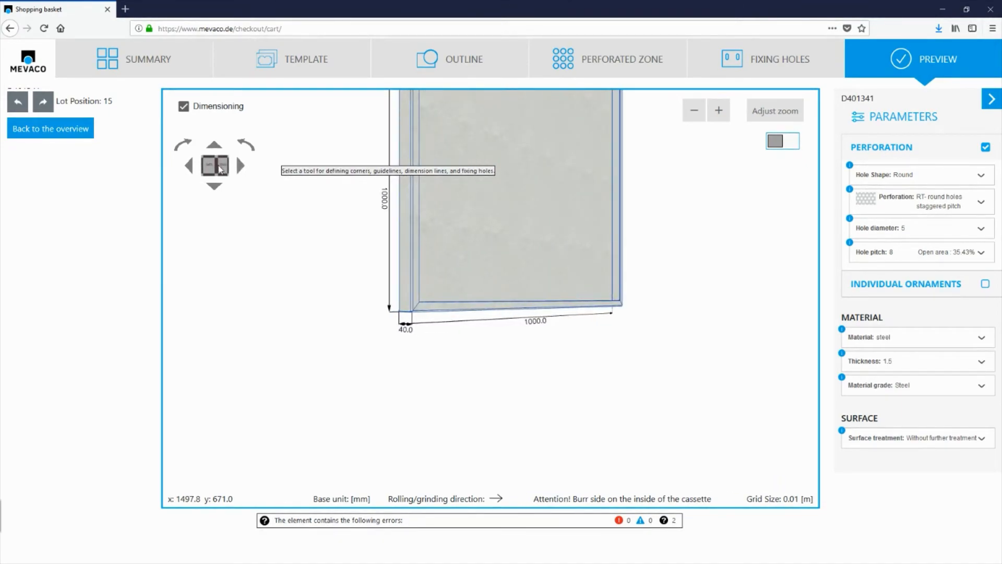
pyautogui.click(223, 167)
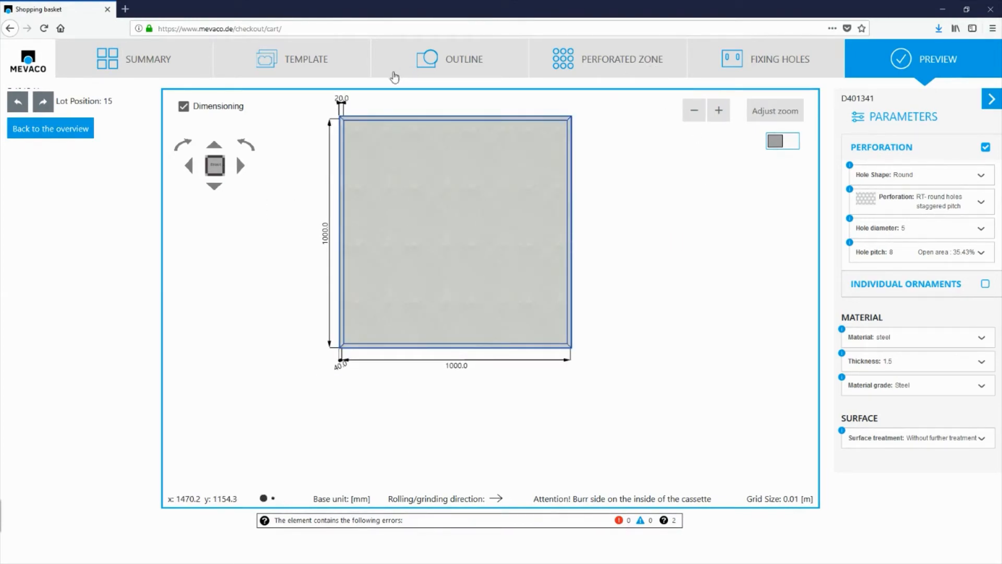
# Create a cassette from the Double bend in the outside 90/90 template with the bottom and top bends turned off.
pyautogui.click(302, 65)
pyautogui.click(755, 252)
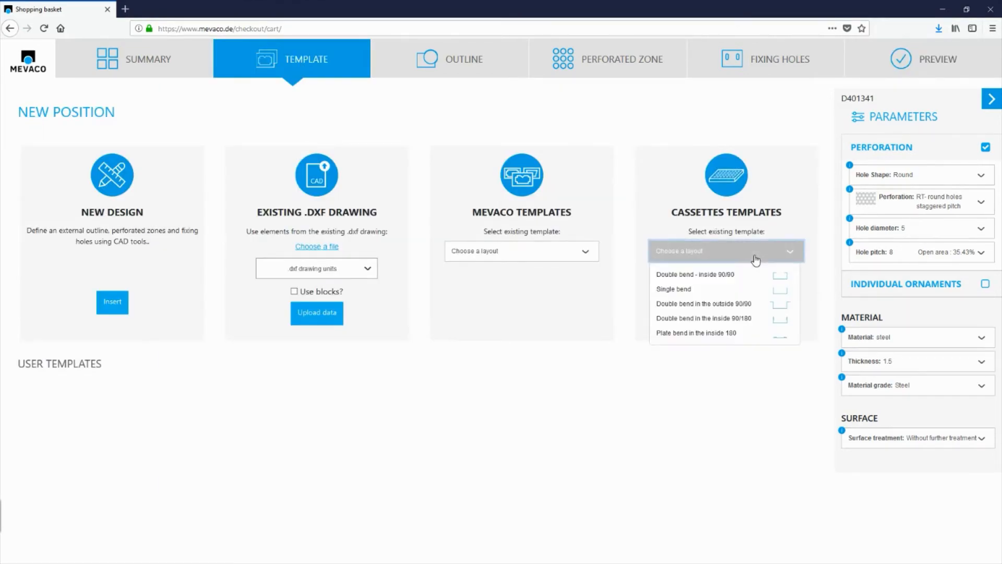
pyautogui.click(674, 304)
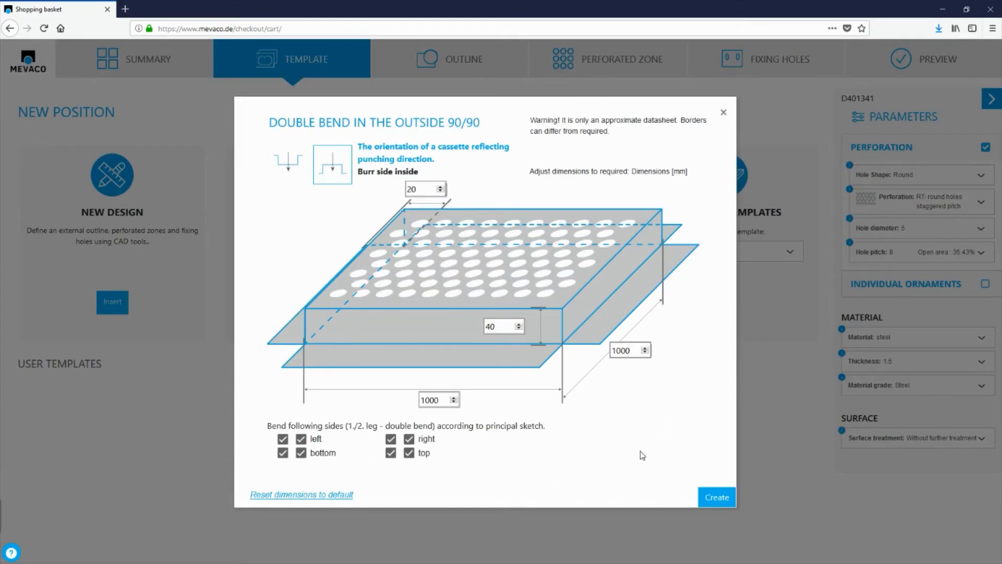
pyautogui.click(282, 453)
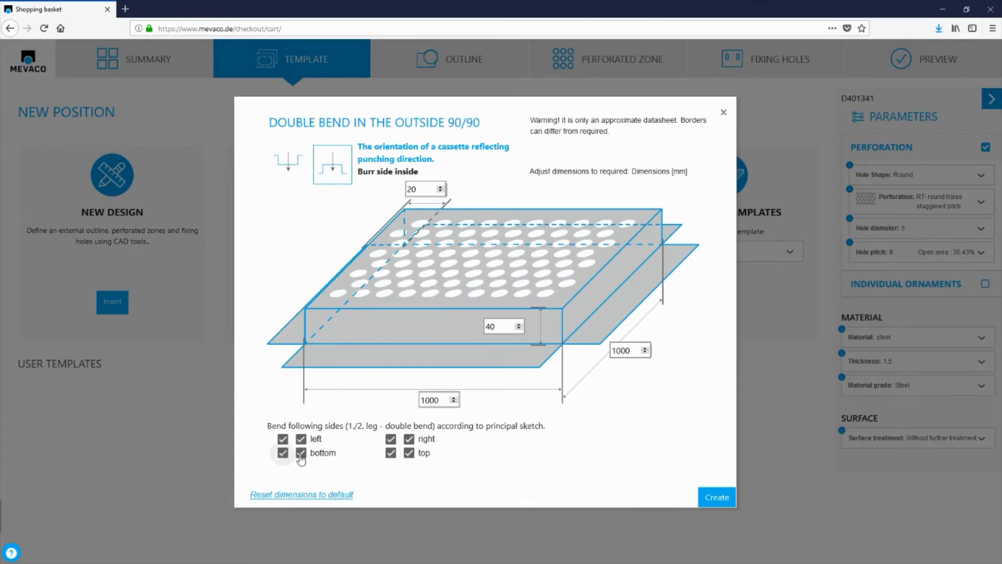
pyautogui.click(390, 452)
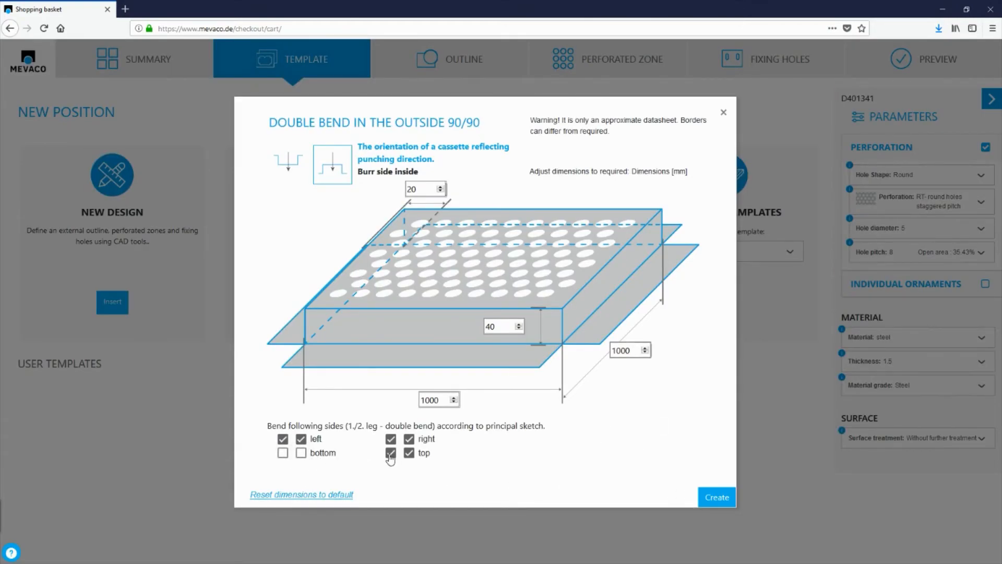
pyautogui.click(717, 497)
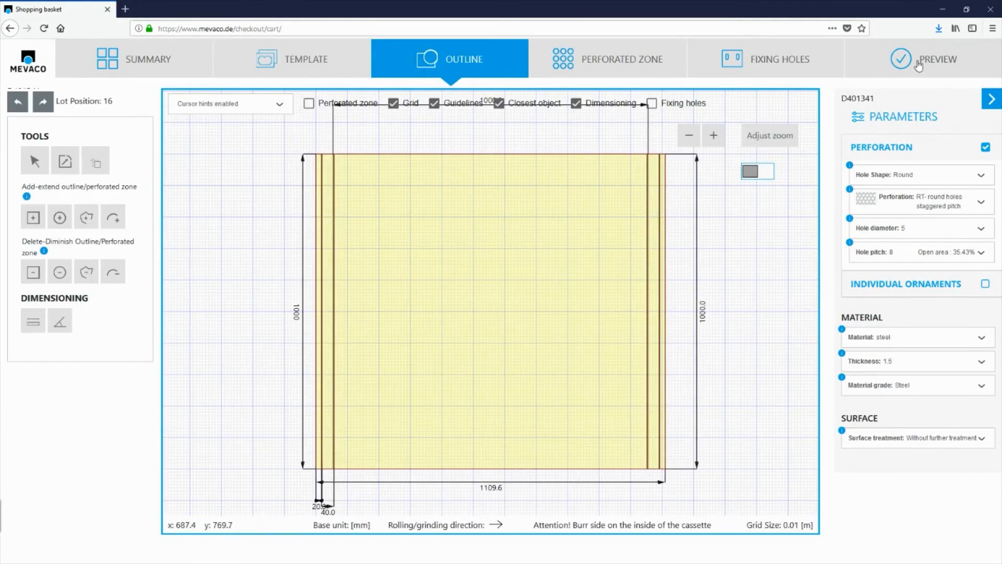
# Inspect the outward-bent side flanges of the cassette in the 3D preview from an angle and from above, then reset the view.
pyautogui.click(919, 66)
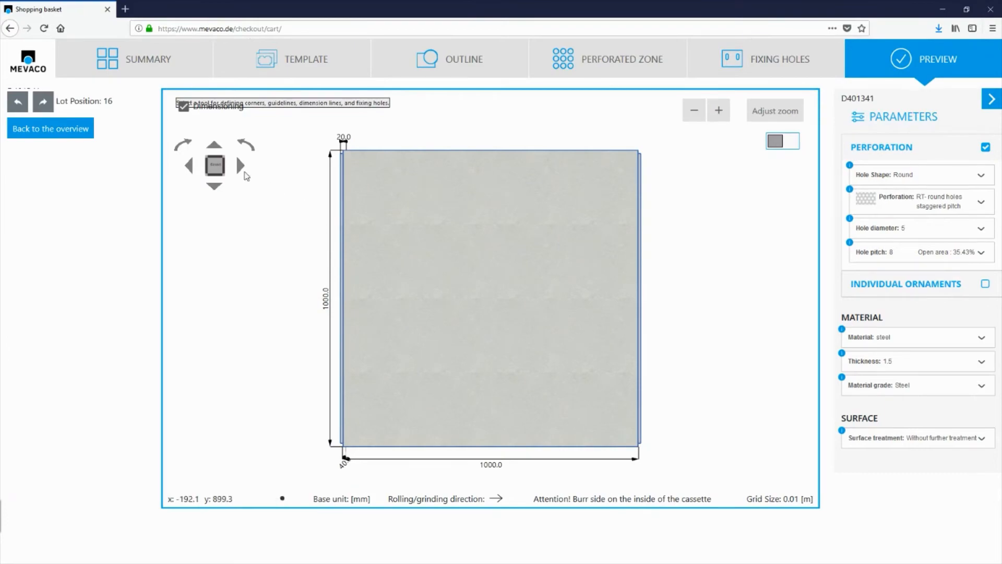
pyautogui.click(241, 168)
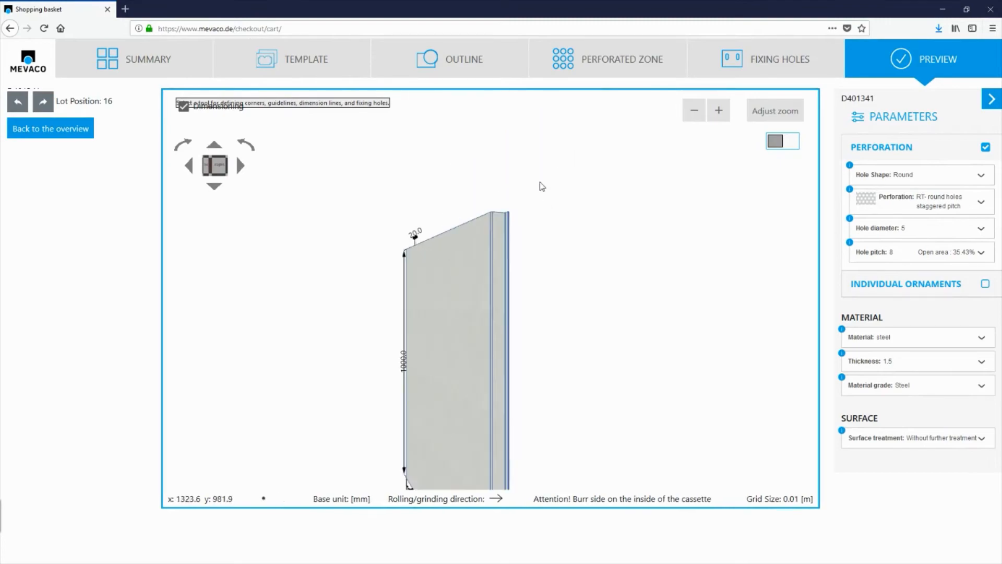
pyautogui.click(219, 149)
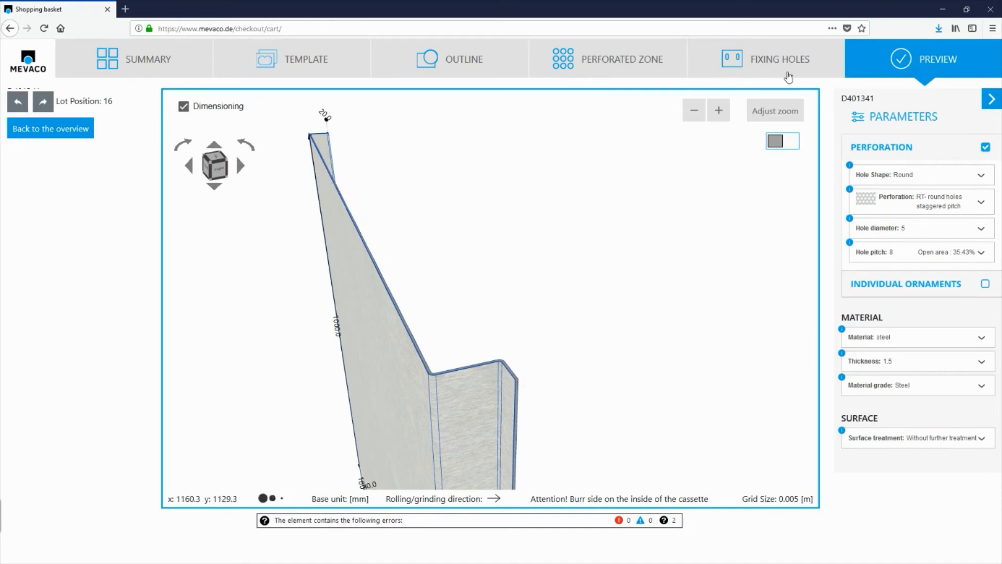
pyautogui.click(777, 114)
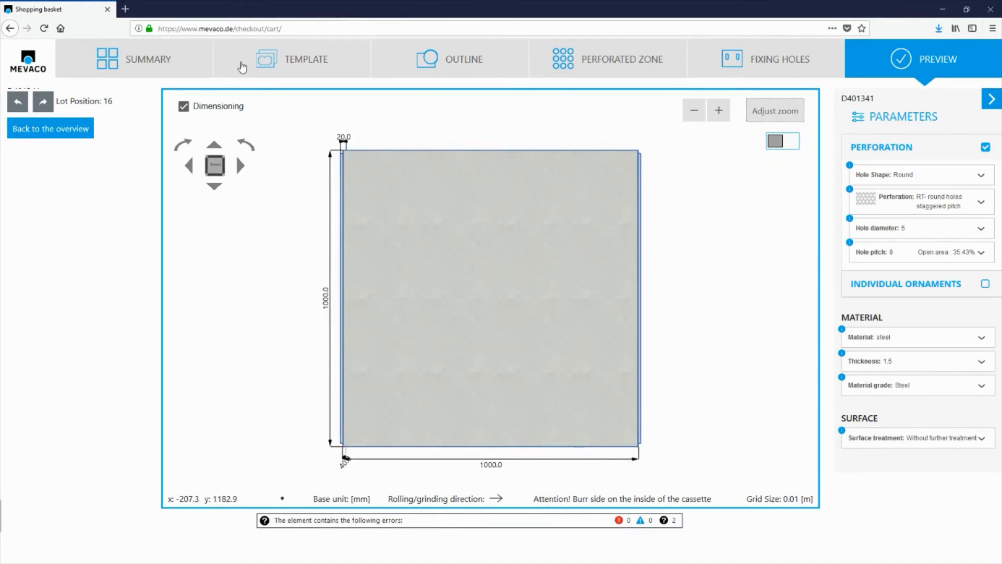
# Create a cassette from the Double bend in the inside 90/180 template with its default dimensions and all four sides bent.
pyautogui.click(296, 65)
pyautogui.click(744, 254)
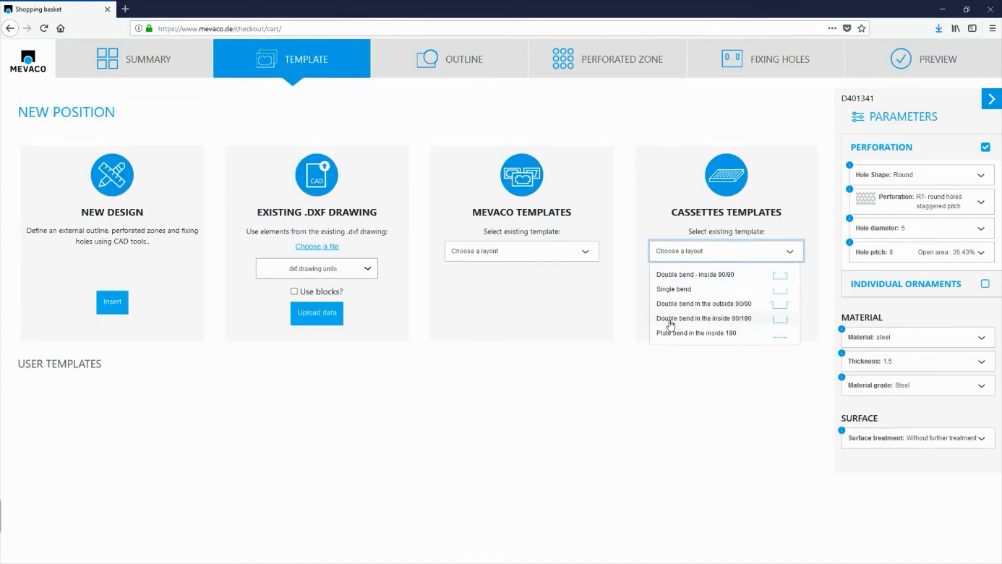
pyautogui.click(670, 320)
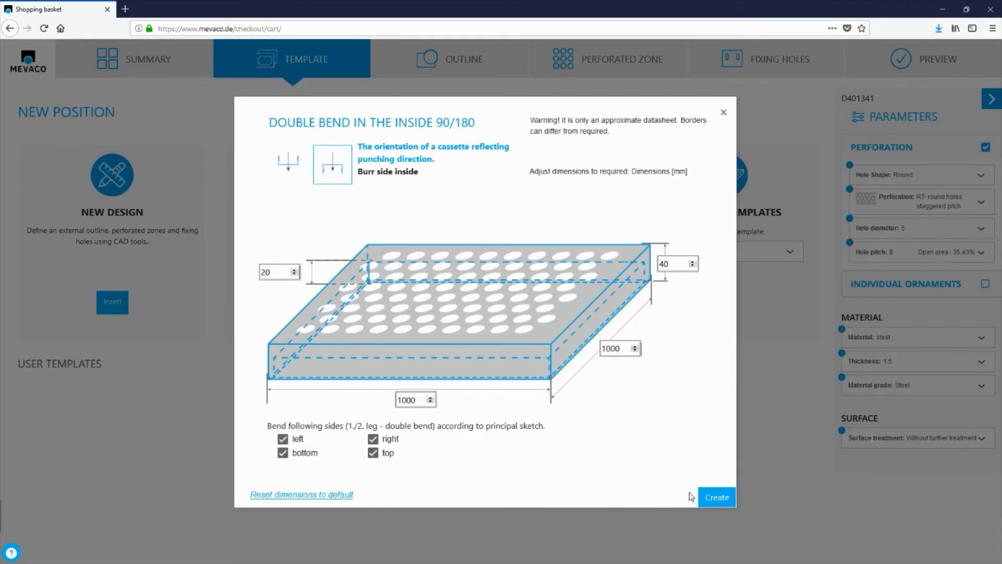
pyautogui.click(717, 498)
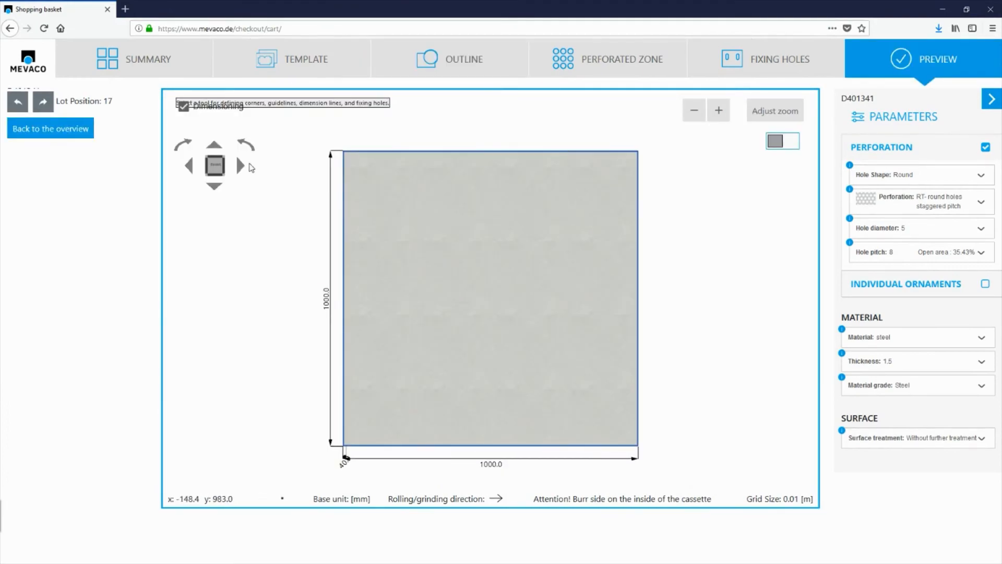
# Examine a corner of the 90/180 double-bend cassette up close in the rotated 3D preview.
pyautogui.click(239, 166)
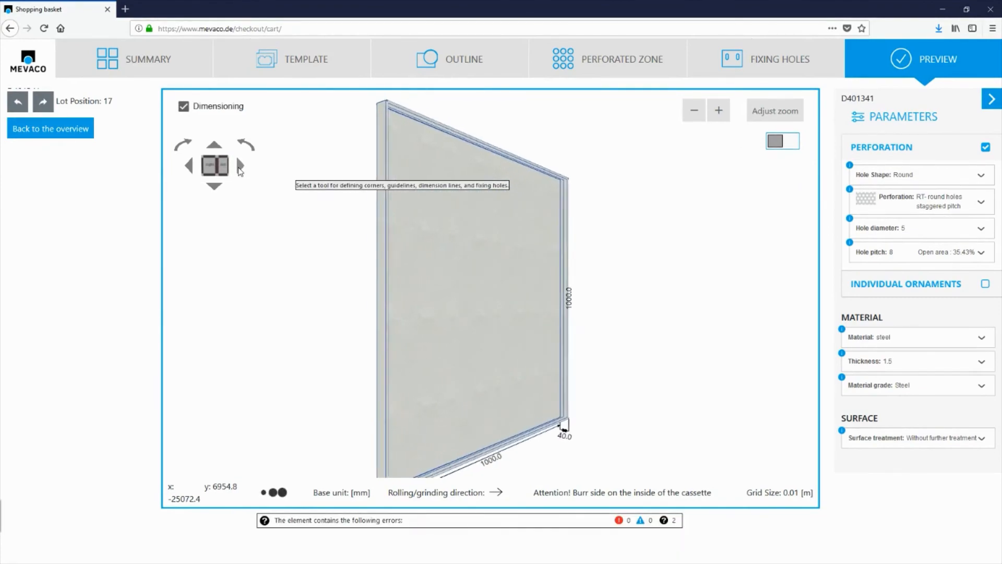
pyautogui.scroll(3, 613, 165)
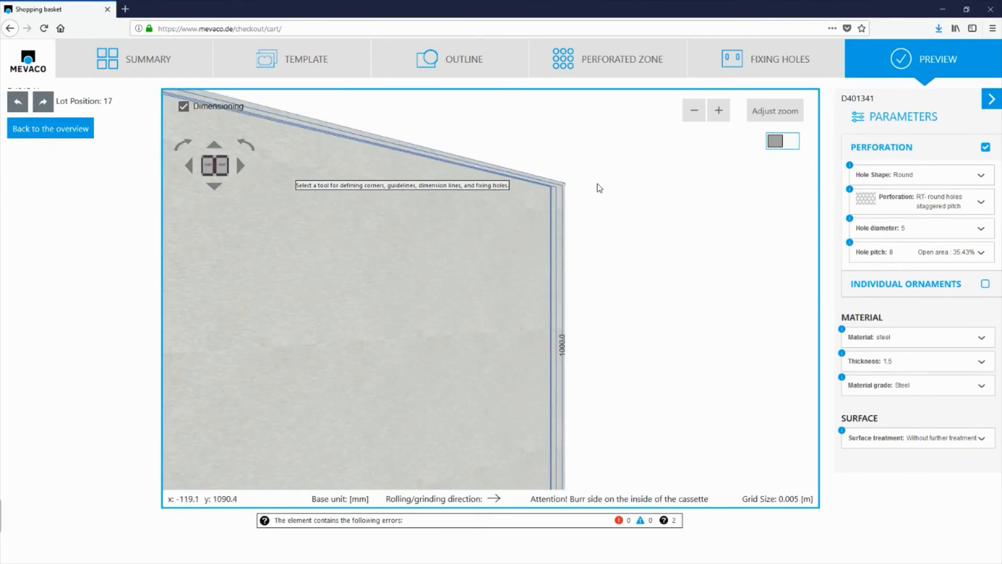
pyautogui.scroll(2, 569, 194)
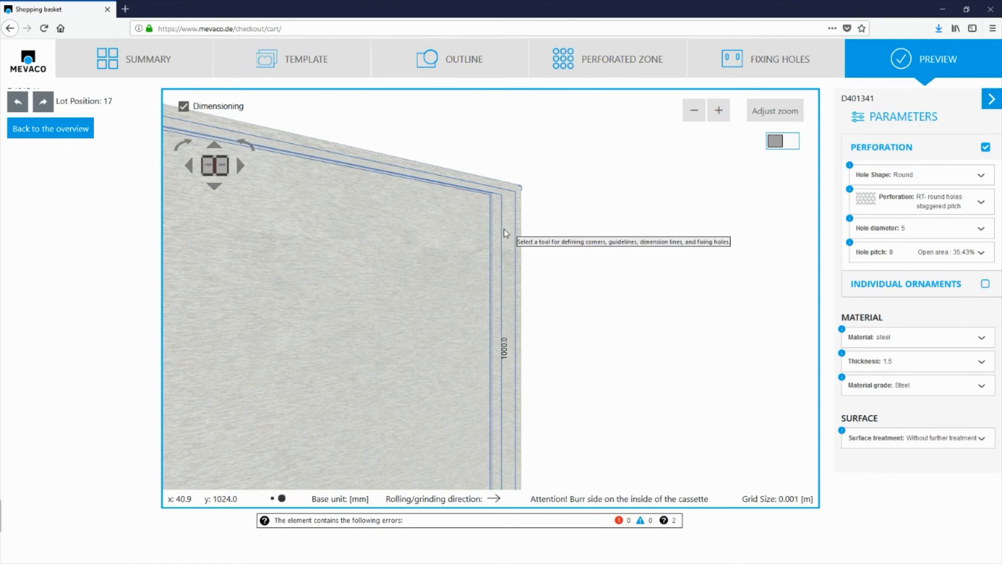
# Create a cassette from the Plate bend in the inside 180 template with its default dimensions and all four sides bent.
pyautogui.click(337, 68)
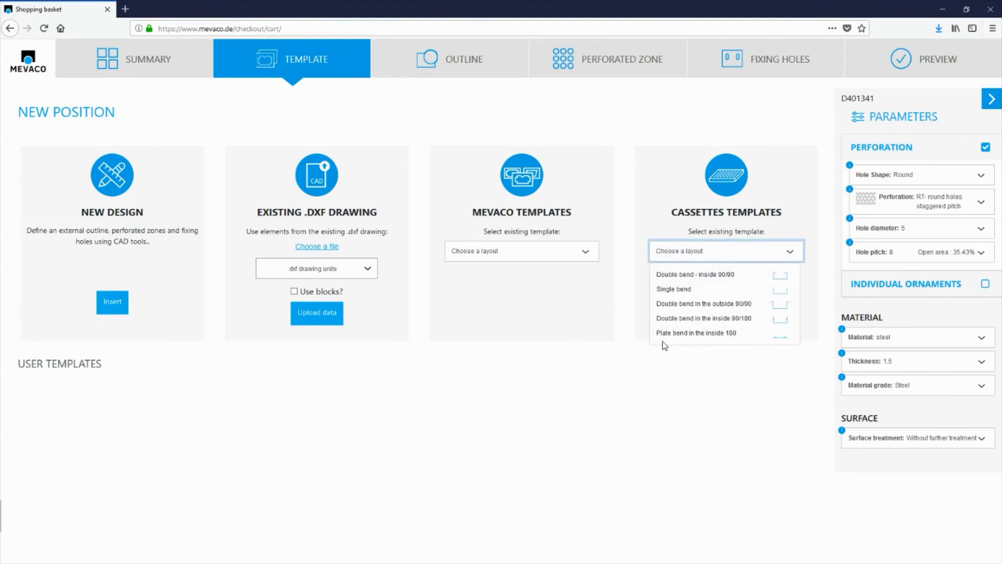
pyautogui.click(667, 336)
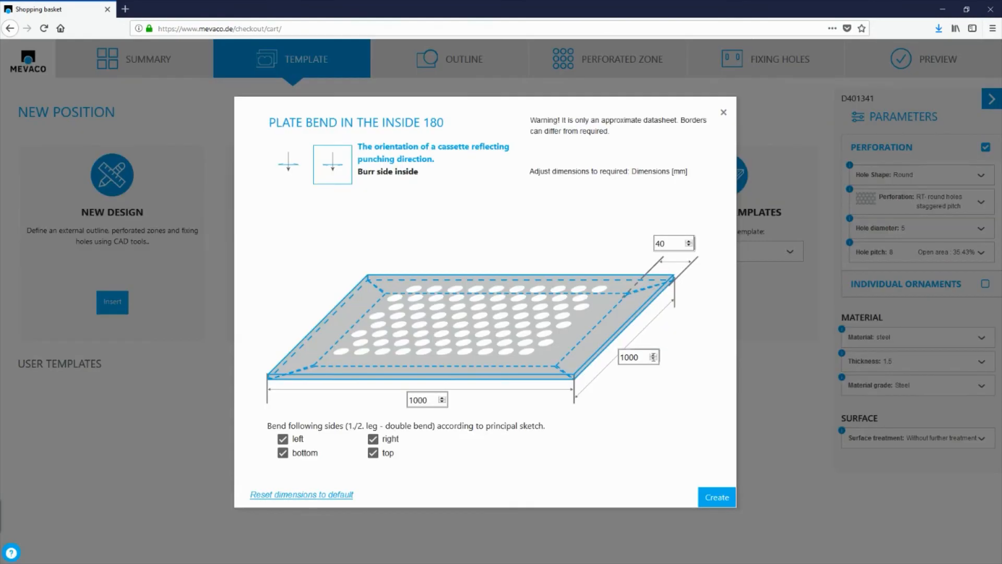
pyautogui.click(716, 502)
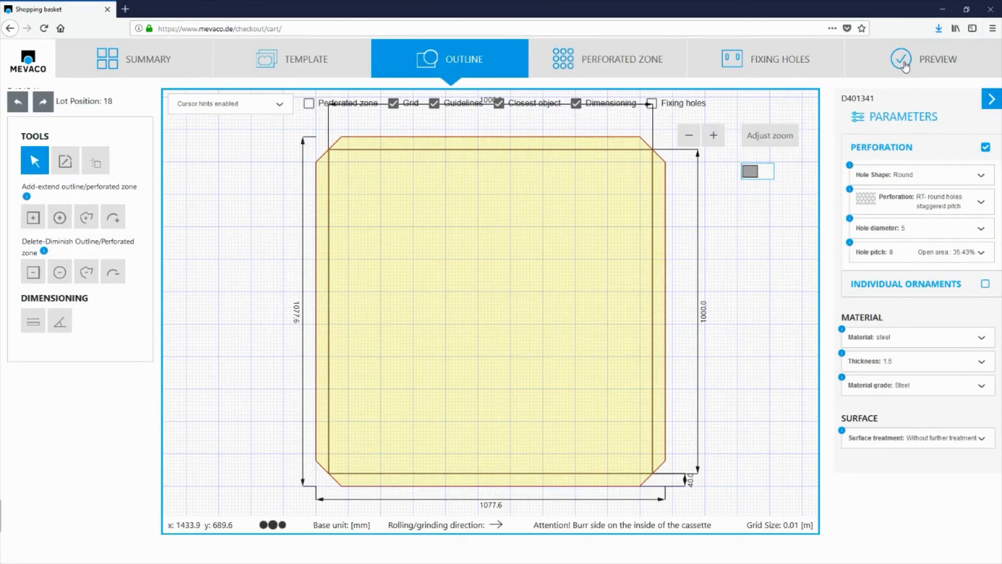
# Check the plate-bend cassette's folded edges in the rotated 3D preview and return to the template selection.
pyautogui.click(920, 65)
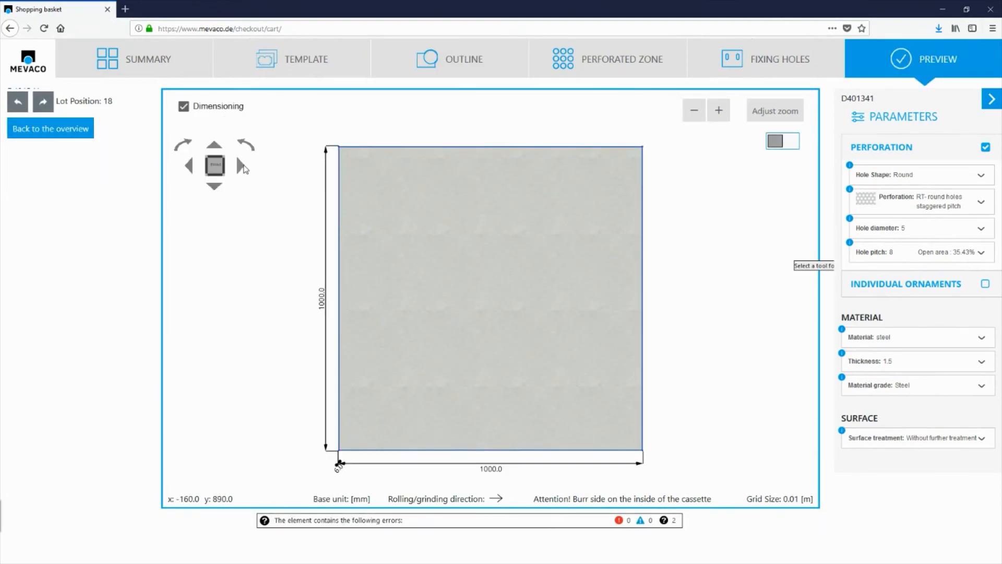
pyautogui.click(244, 166)
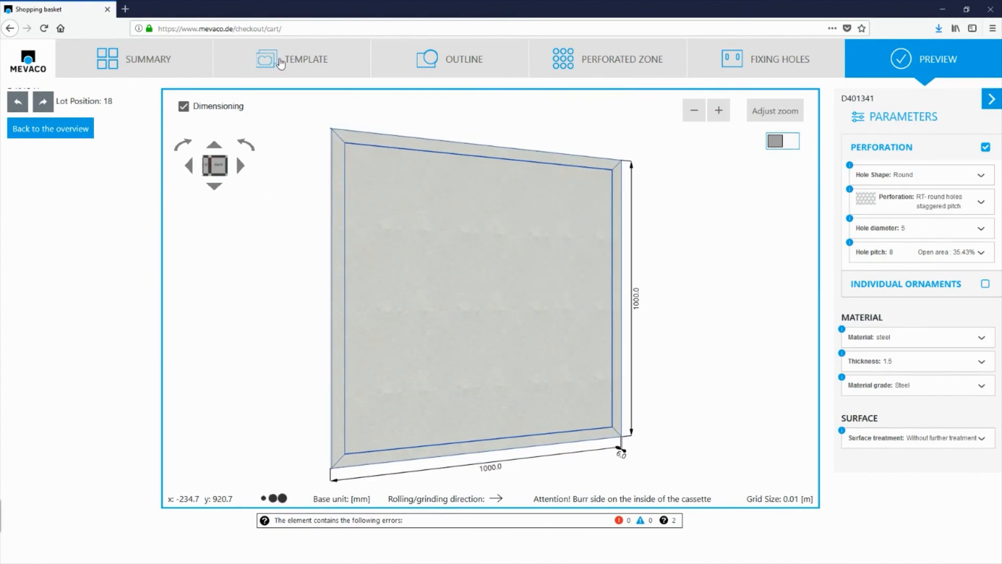
pyautogui.click(282, 61)
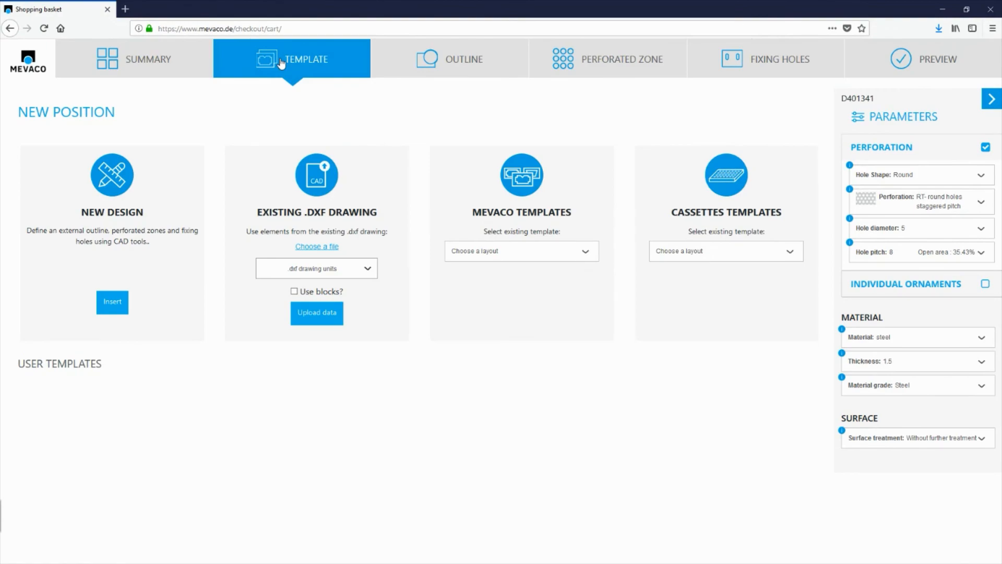